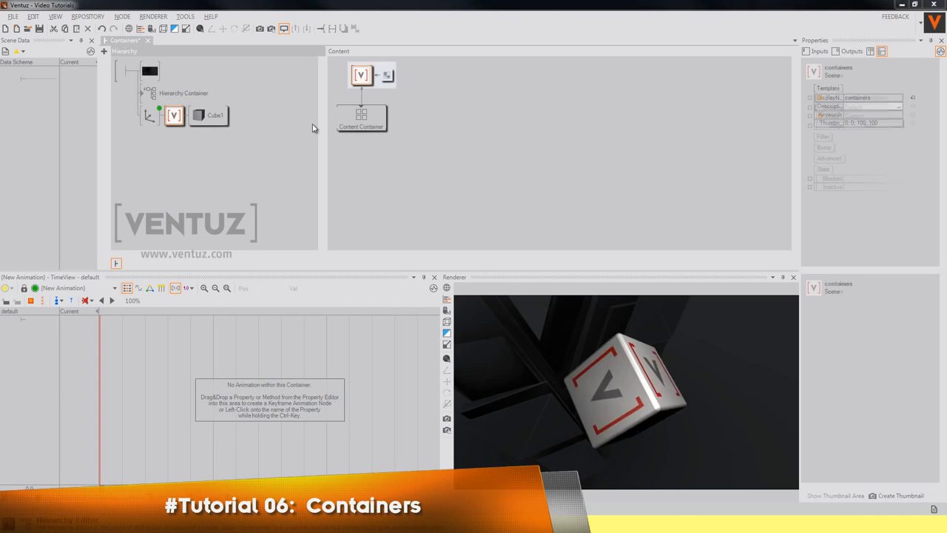
- Inspect the Axis and Mover nodes inside the Hierarchy Container, then return to the scene's Cube node
left_click(368, 126)
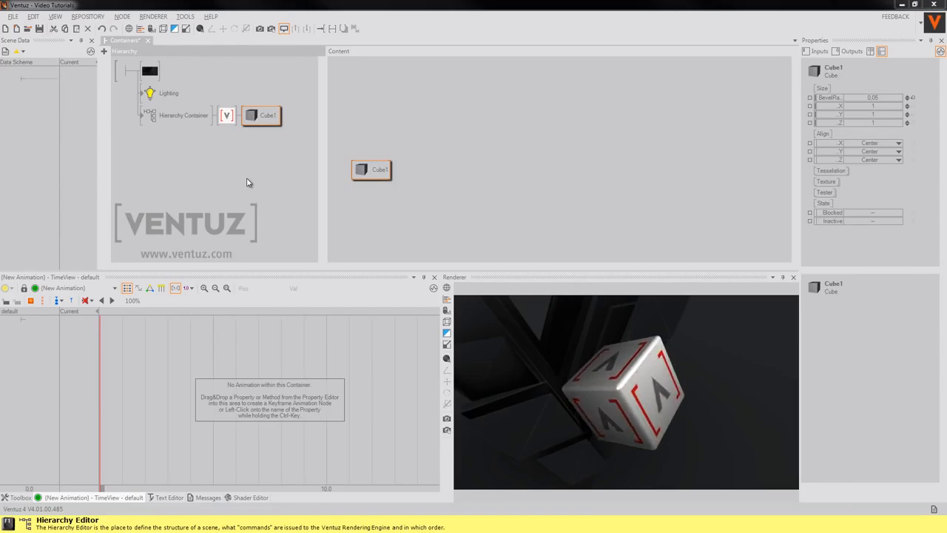
left_click(144, 117)
double_click(143, 117)
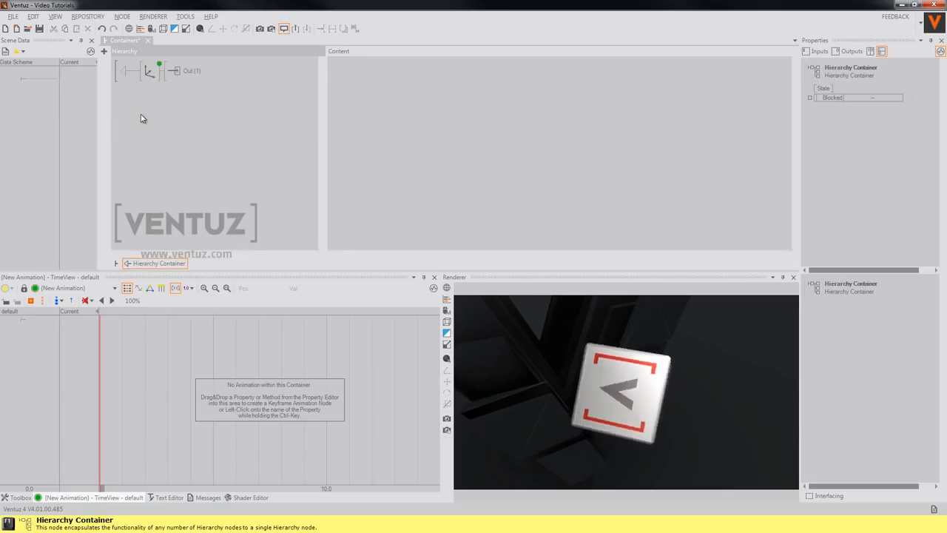
left_click(149, 71)
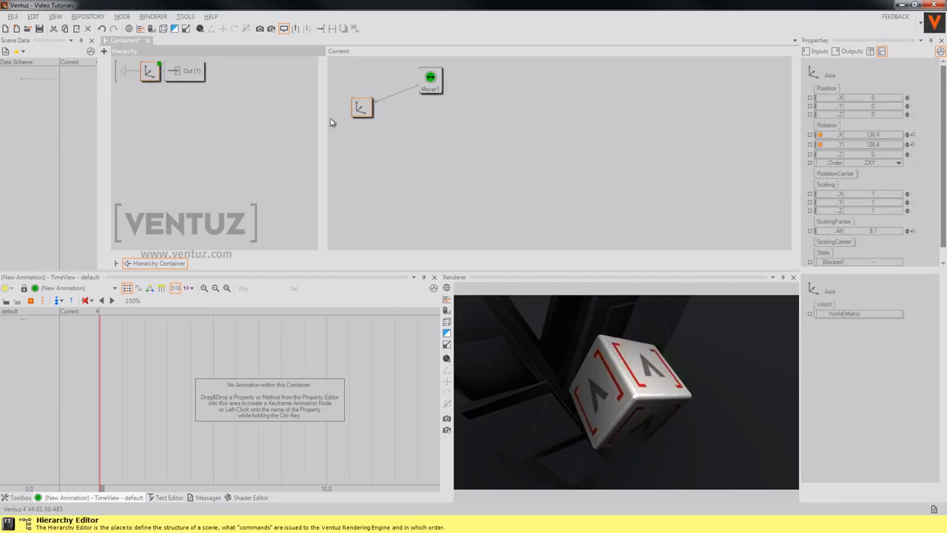
left_click(430, 83)
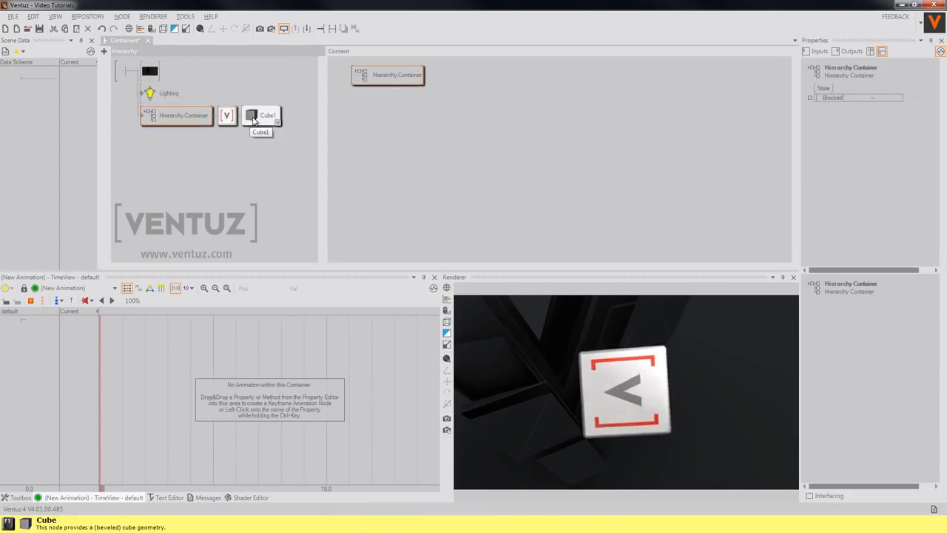
left_click(254, 121)
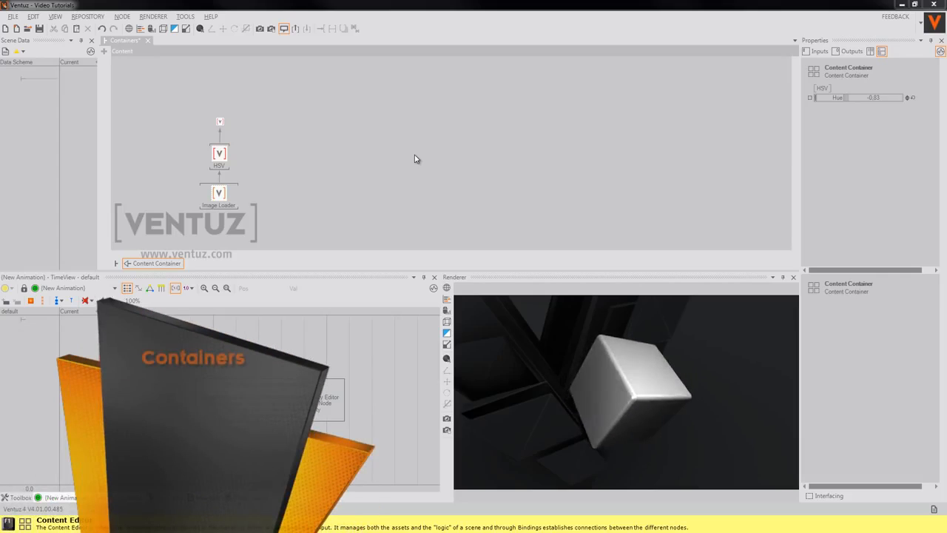
- Expose the Image Loader's File property on the Content Container and bind the Texture node's Texture input to the container's Texture output
left_click(220, 197)
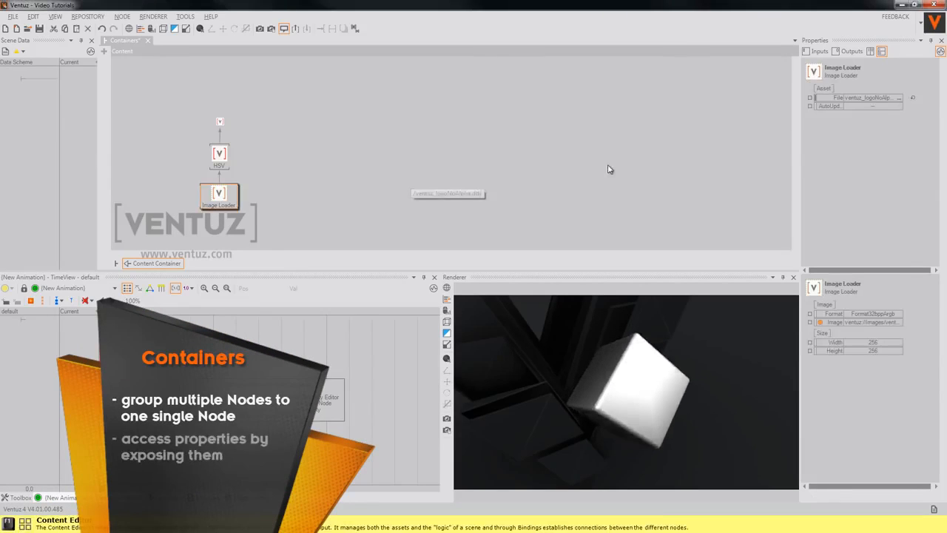
left_click(810, 97)
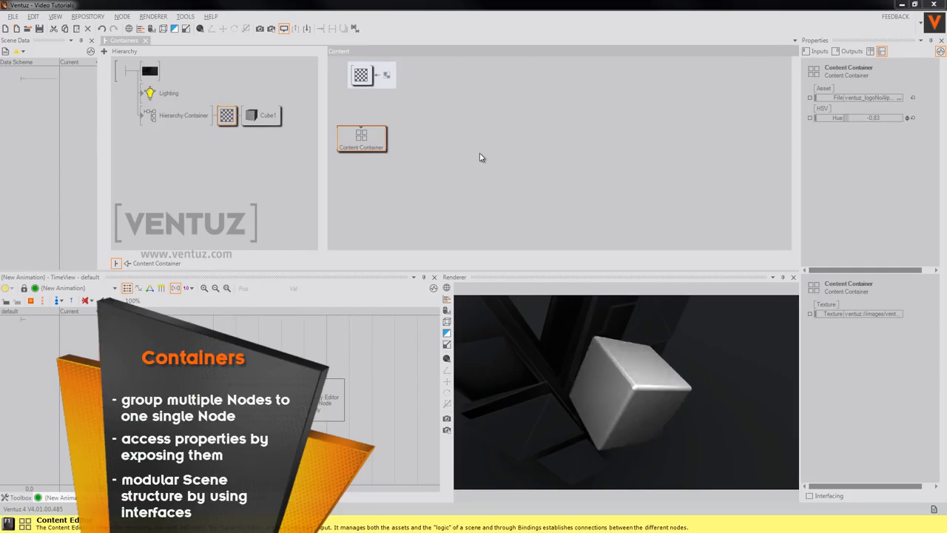
left_click(362, 75)
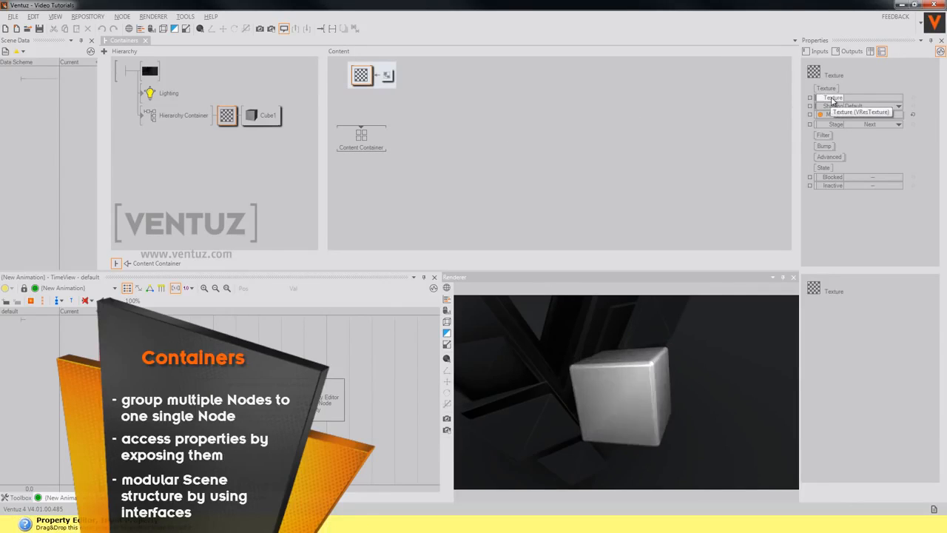
left_click_drag(831, 101, 446, 122)
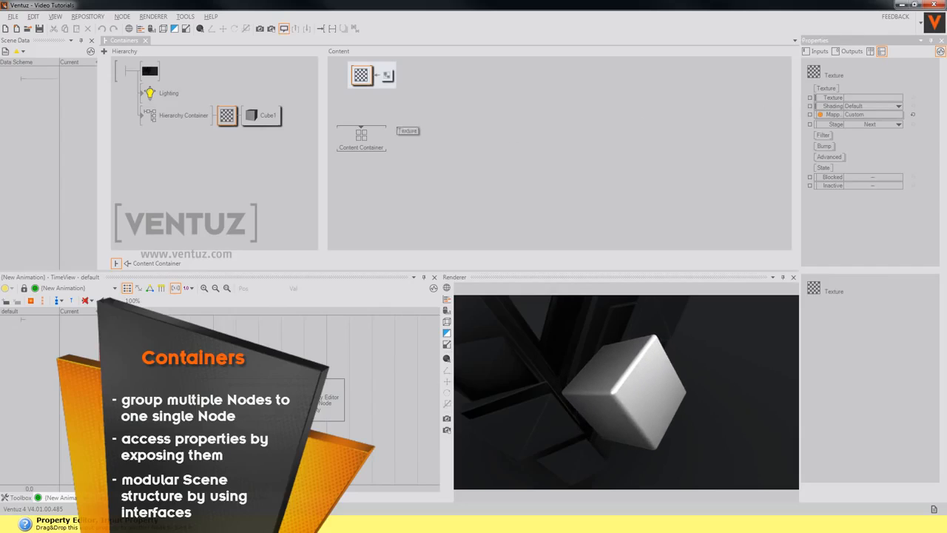
left_click_drag(378, 141, 367, 146)
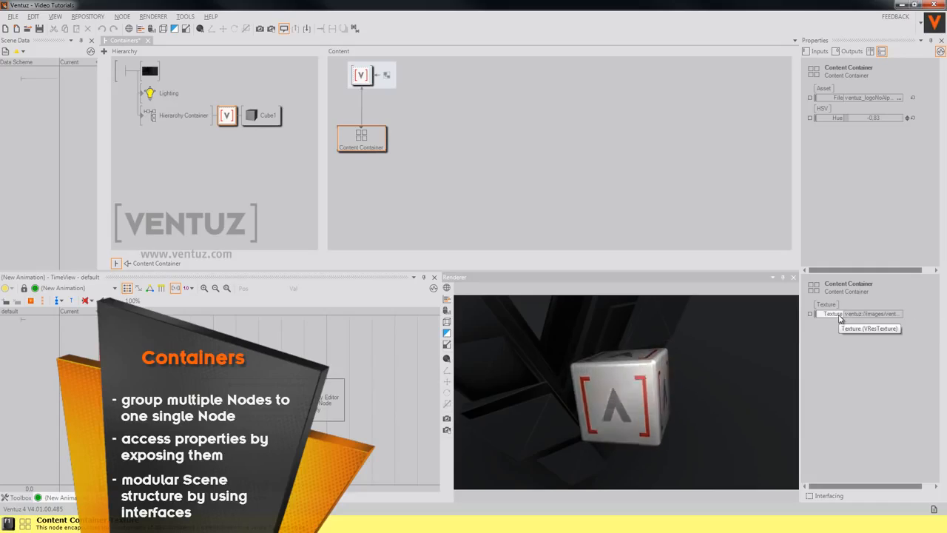
left_click(361, 76)
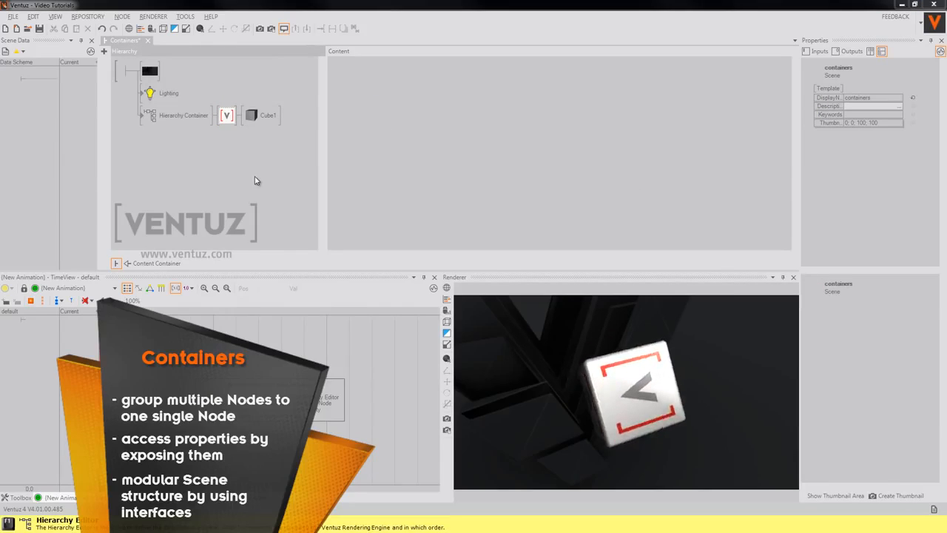
left_click(181, 121)
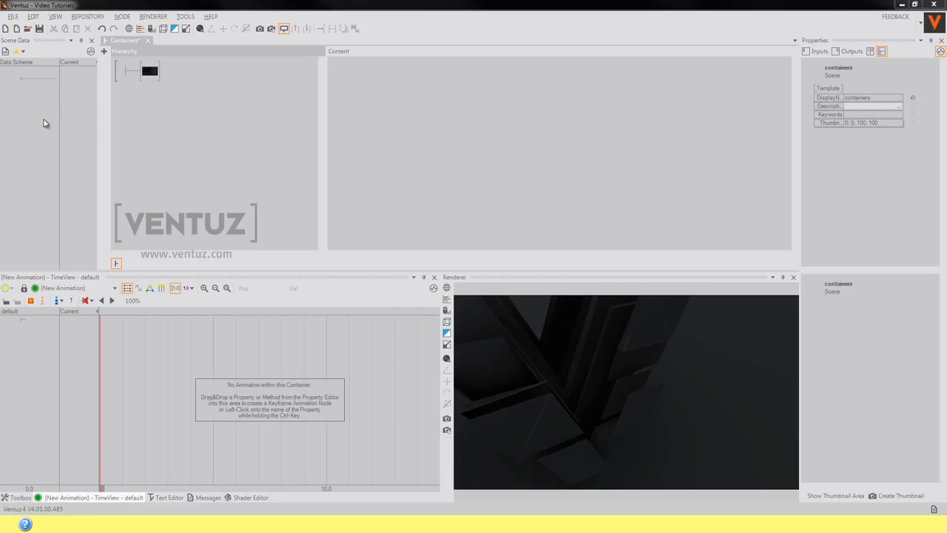
- Create a Float array node with 5 elements and set its values to 42, 23, 3, 2 and 45
left_click(462, 171)
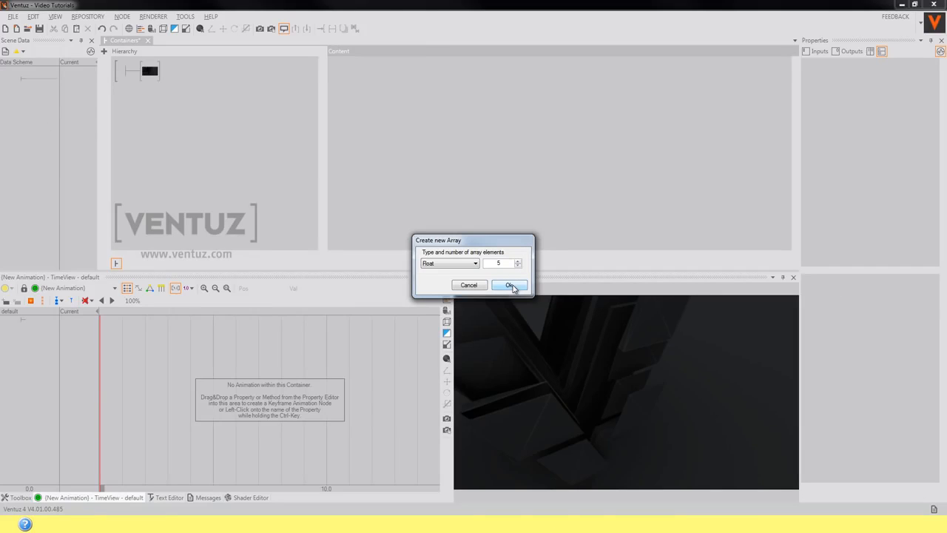
left_click(509, 286)
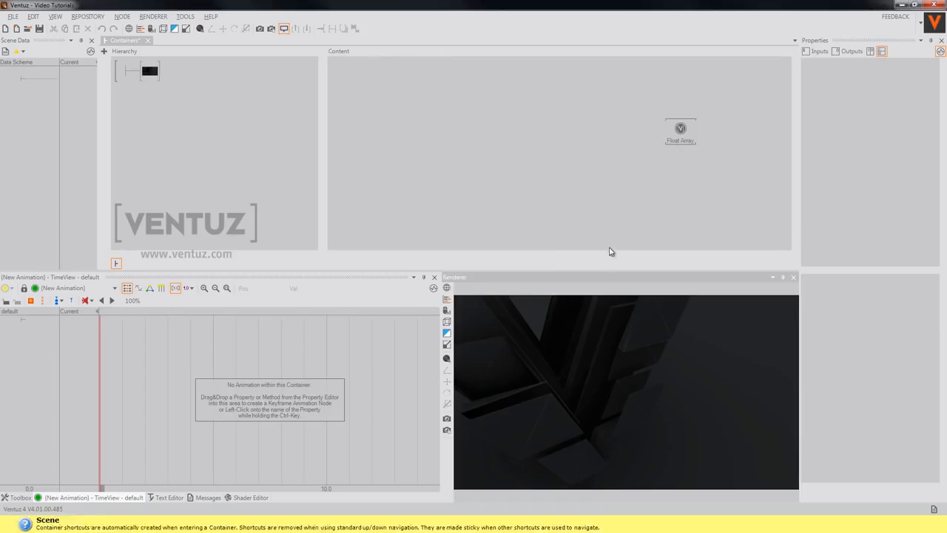
left_click(681, 135)
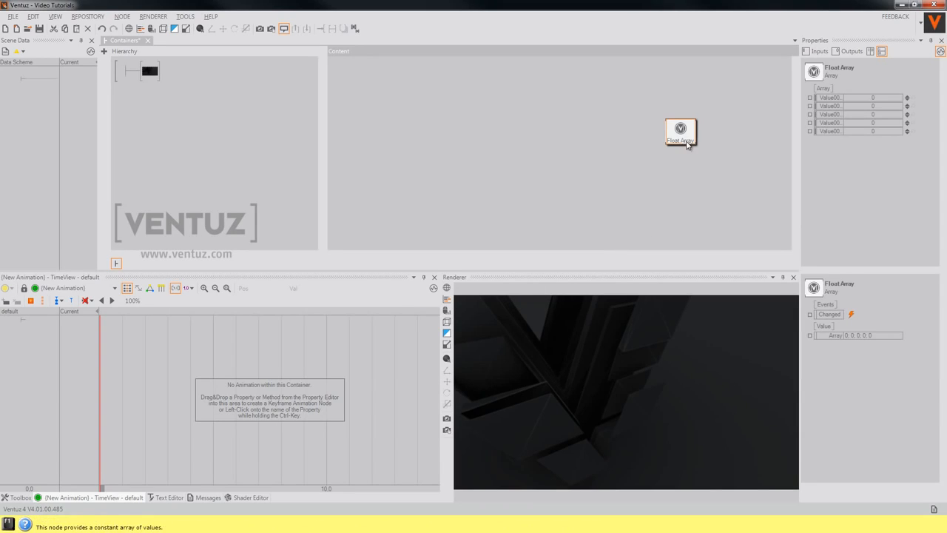
left_click(871, 97)
type("42")
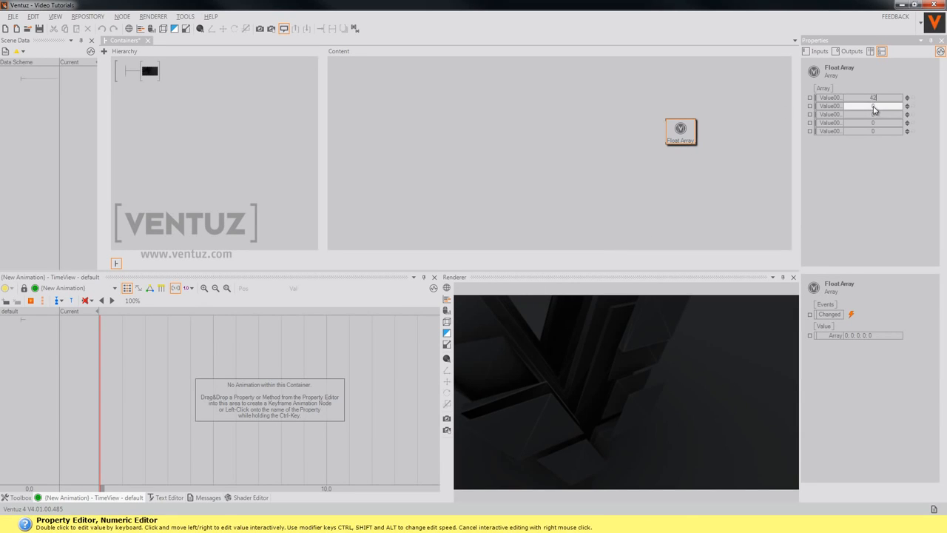
left_click(873, 105)
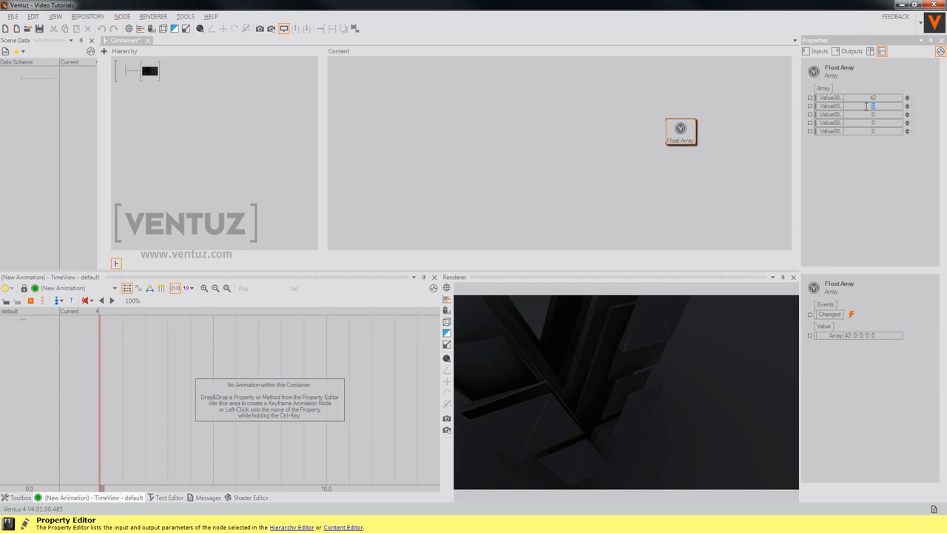
left_click(458, 159)
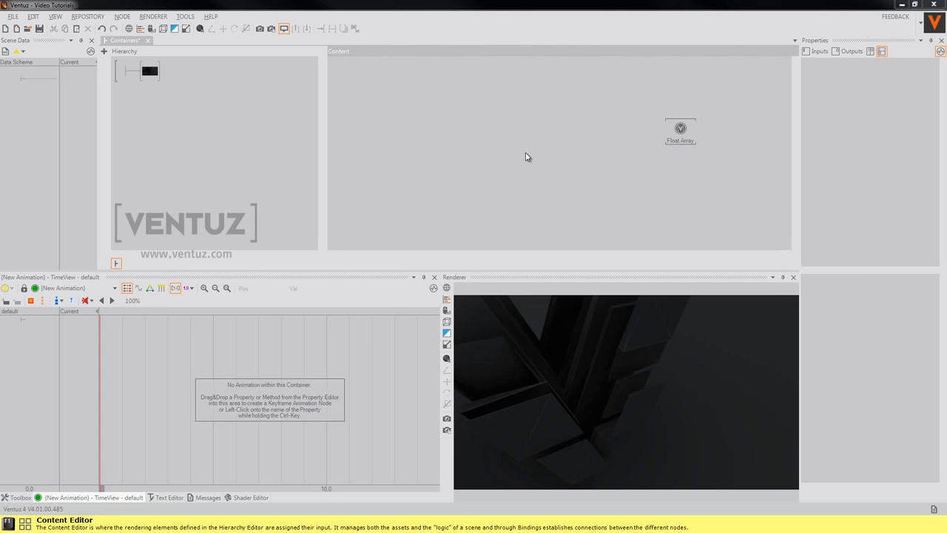
- Add an Array Indexer of type Float with 16 elements beside the Float Array
right_click(583, 151)
left_click(596, 255)
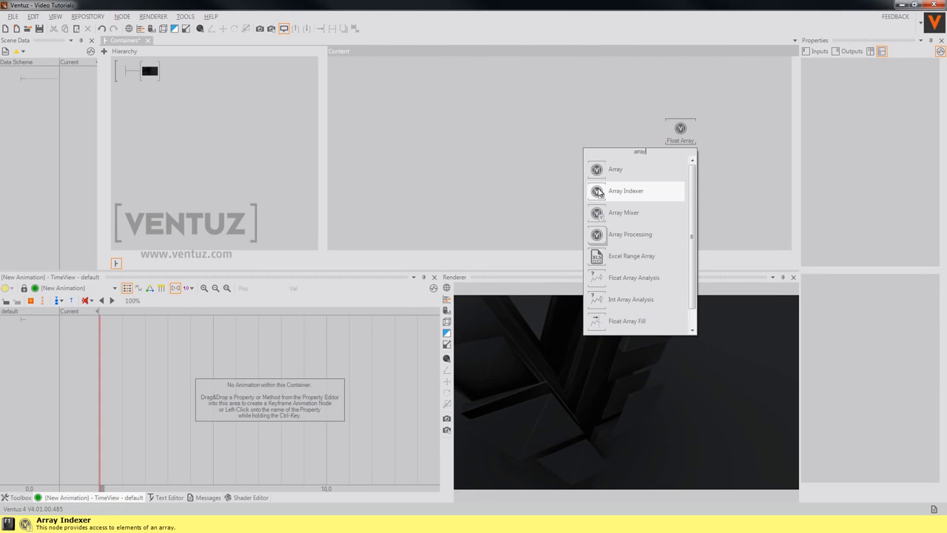
left_click(614, 188)
left_click(593, 127)
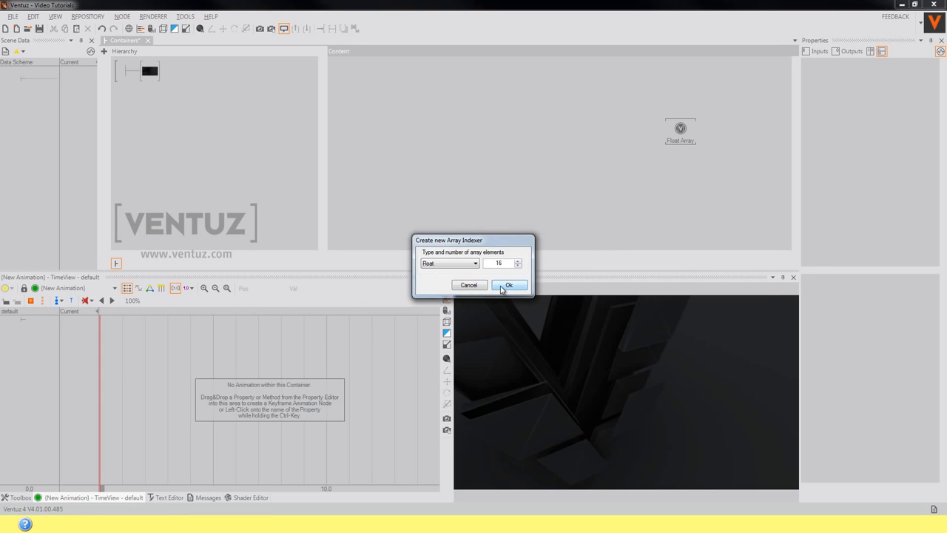
left_click(501, 287)
- Bind the Float Indexer's Array input to the Float Array's output and leave its Start index at 0
left_click(599, 137)
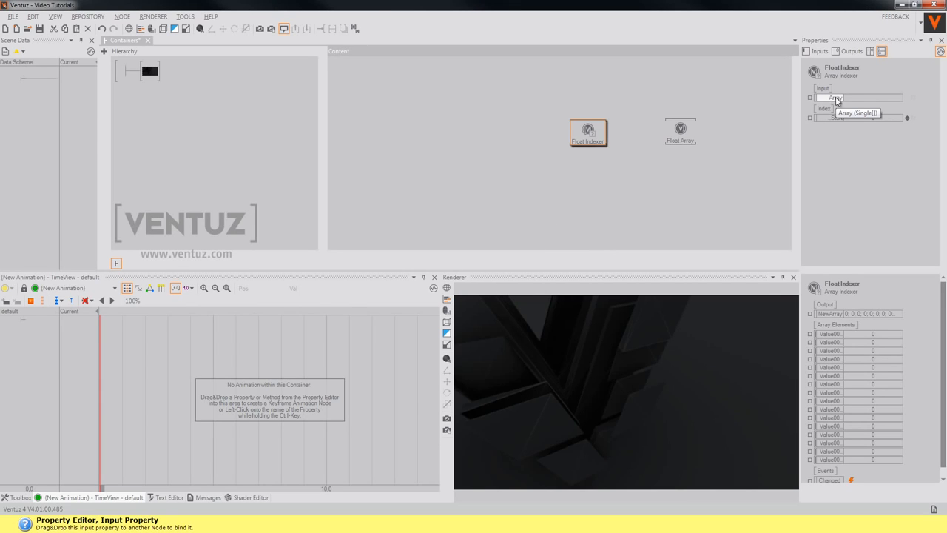
left_click_drag(836, 98, 680, 131)
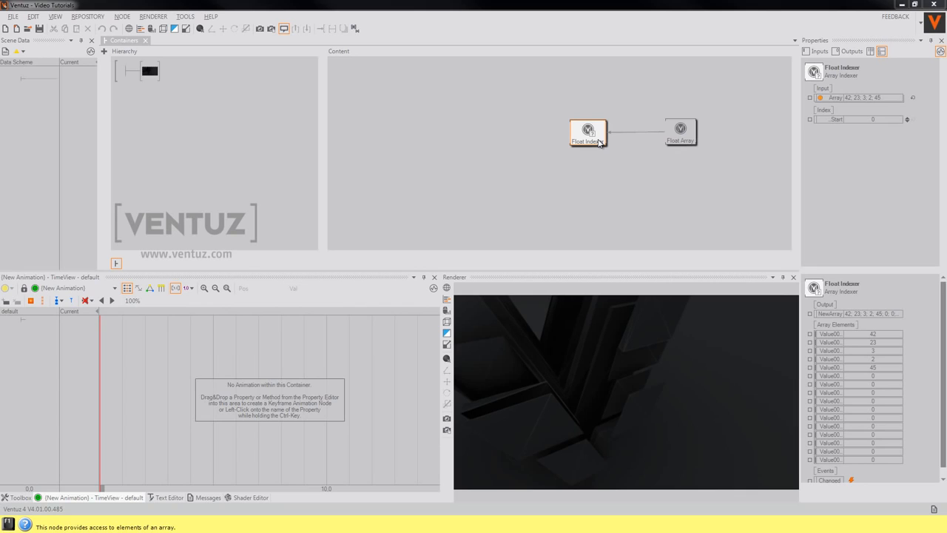
left_click(599, 140)
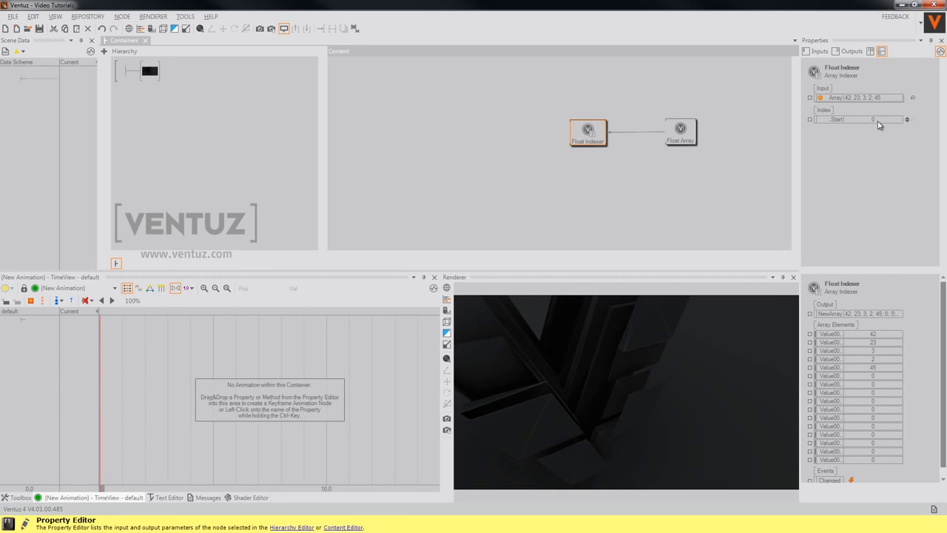
left_click(906, 117)
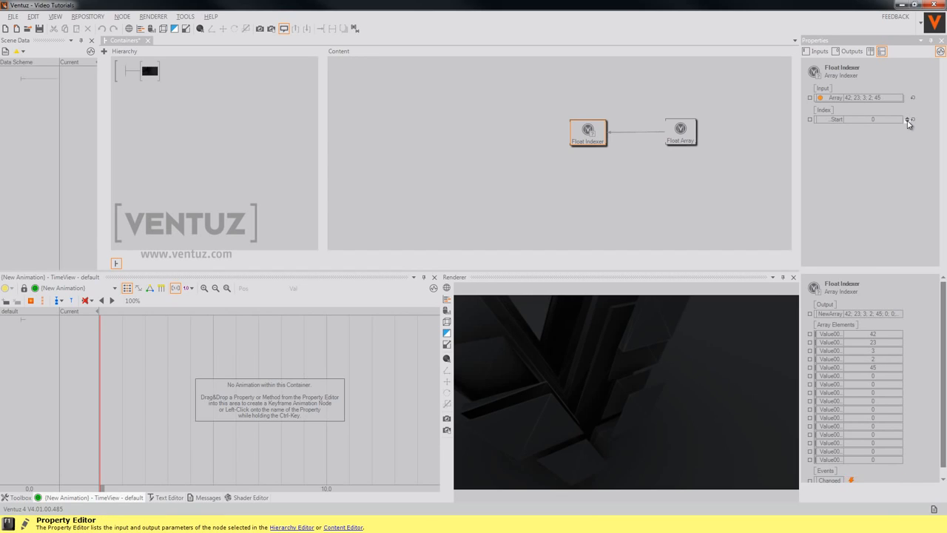
- Add a Text 3D node to the hierarchy and arrange its Block Text, the Float Indexer and the Float Array in a row
left_click(404, 156)
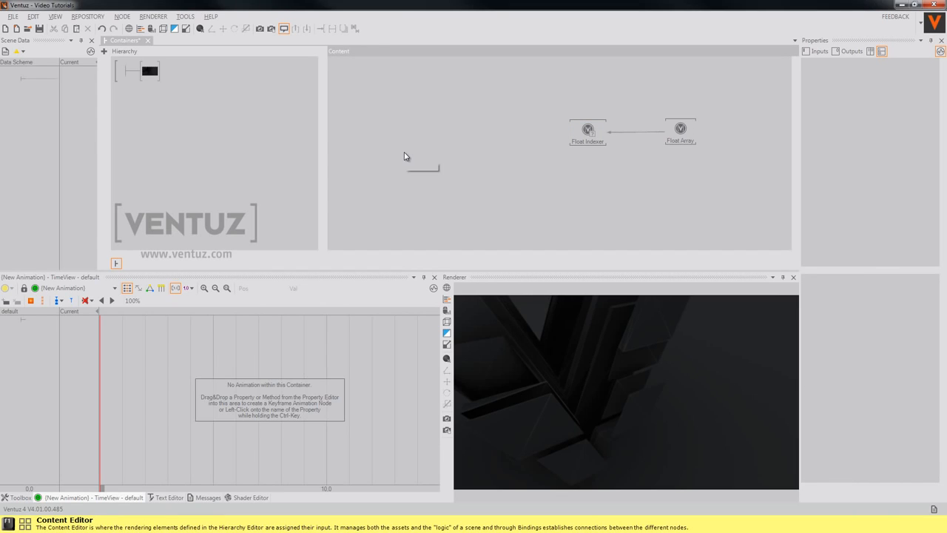
type("arra")
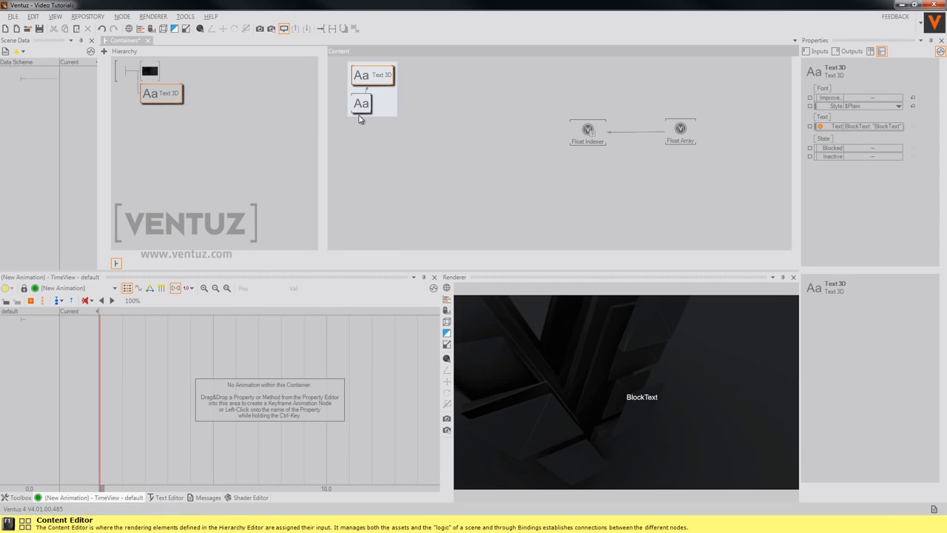
left_click(368, 118)
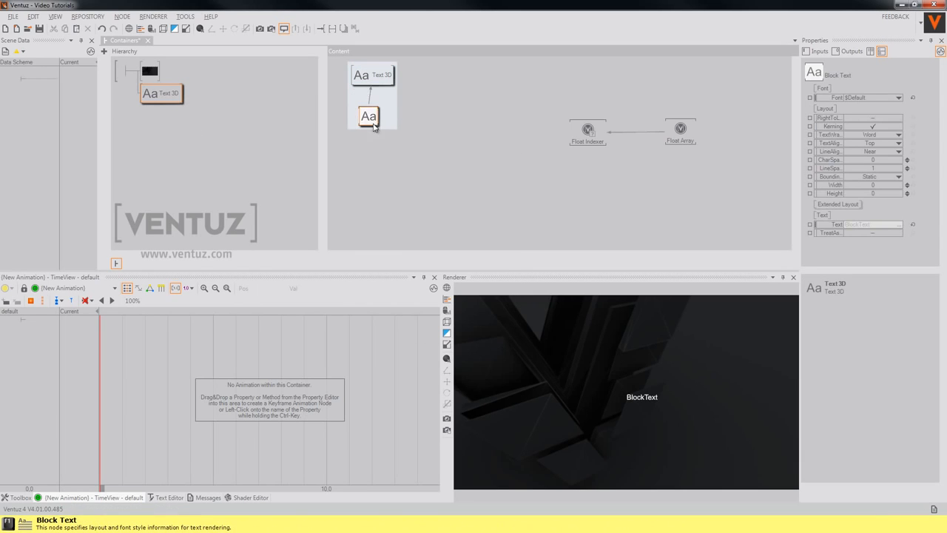
left_click_drag(373, 123, 374, 126)
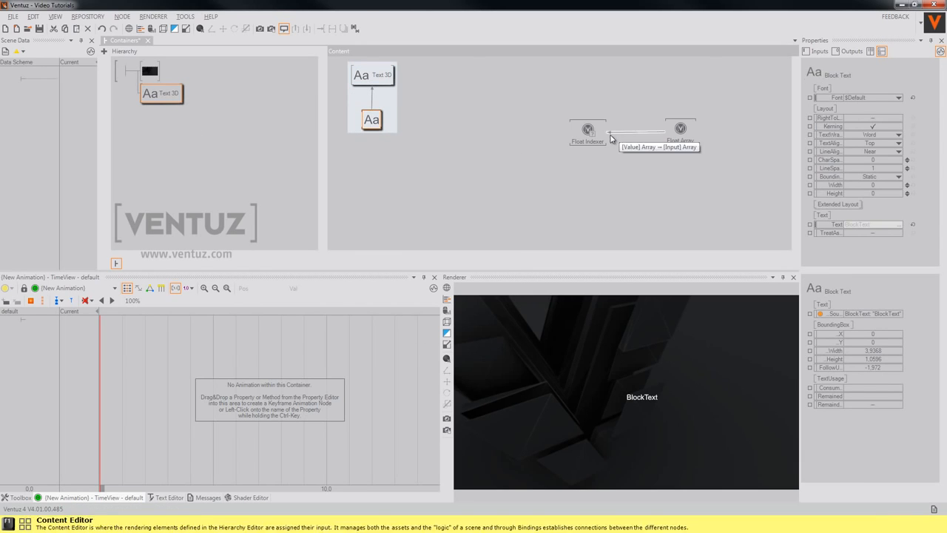
left_click_drag(590, 133, 450, 125)
left_click_drag(680, 133, 549, 124)
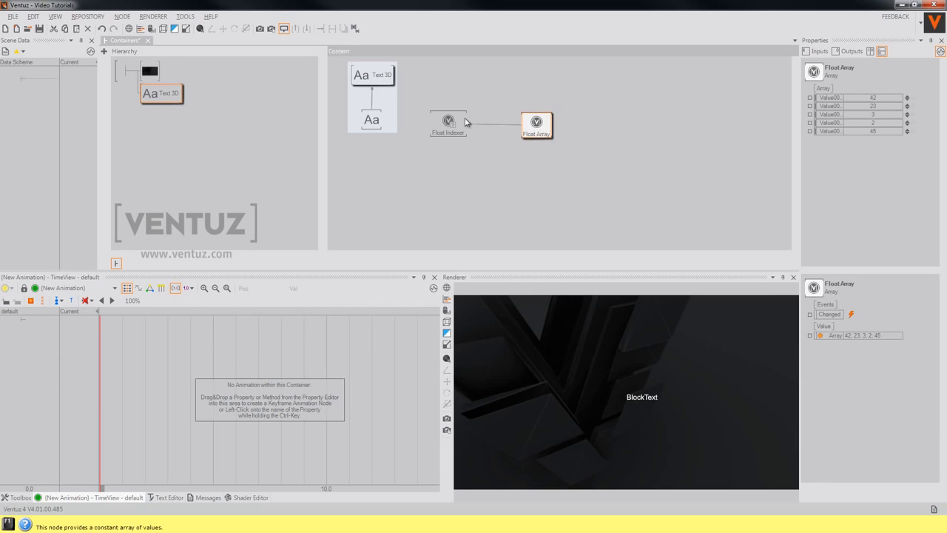
- Bind the Block Text's Text input to the Float Indexer's Value0000 output and set the indexer's Start index to 3
left_click(372, 119)
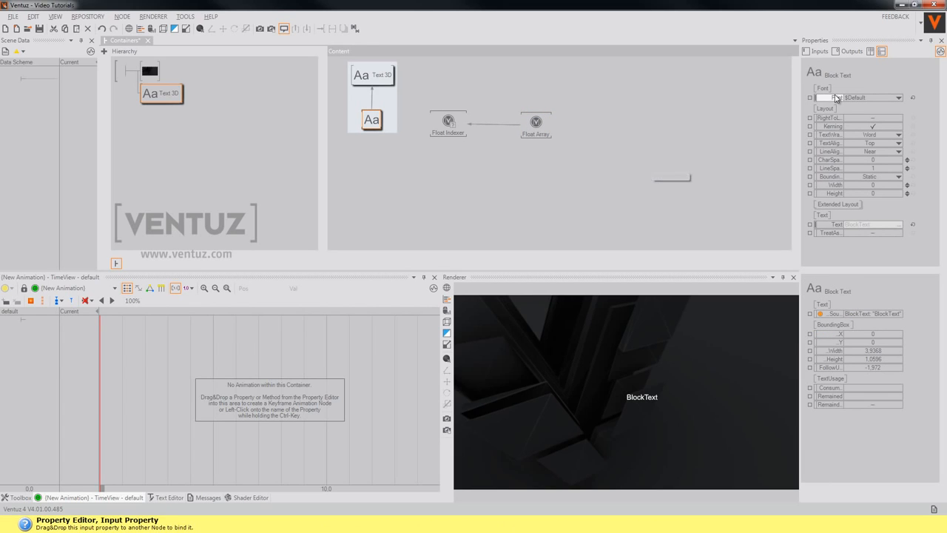
left_click_drag(831, 224, 820, 227)
left_click_drag(450, 123, 449, 130)
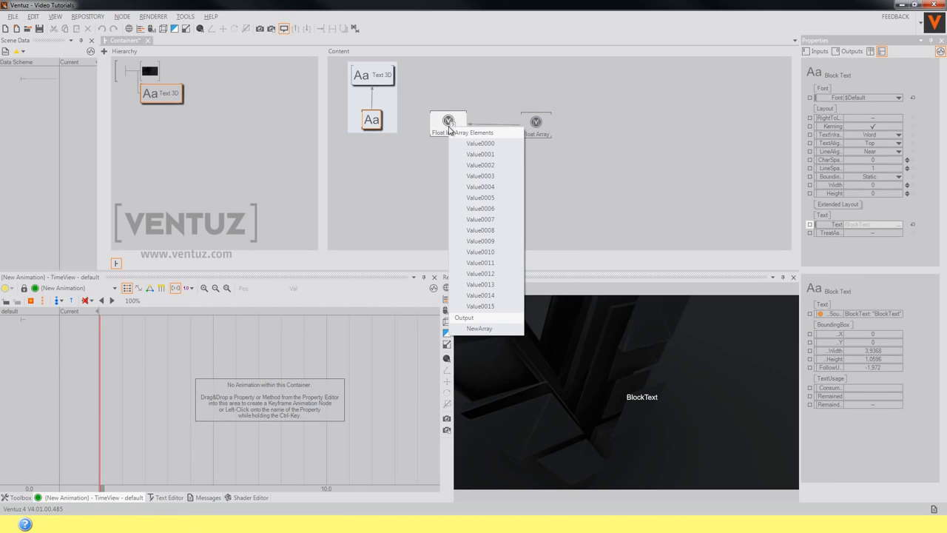
left_click(473, 144)
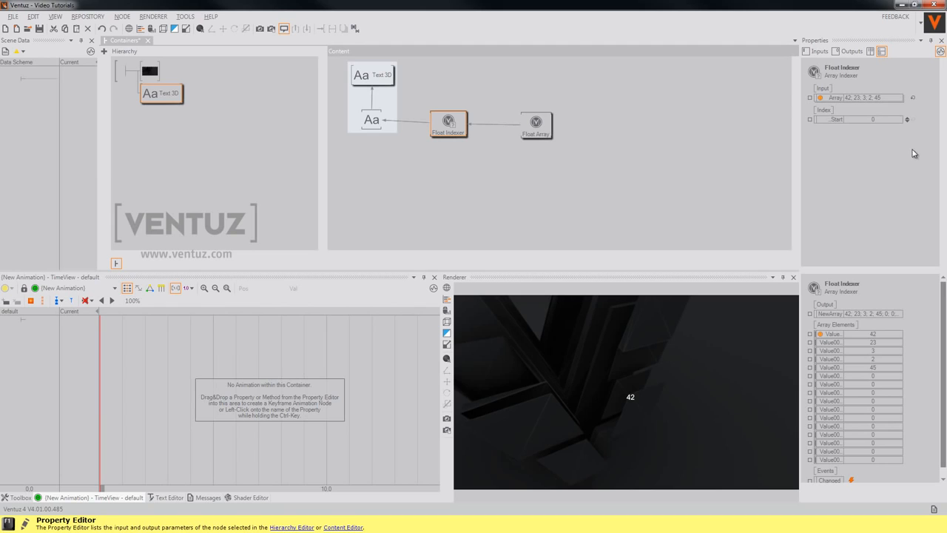
left_click(906, 118)
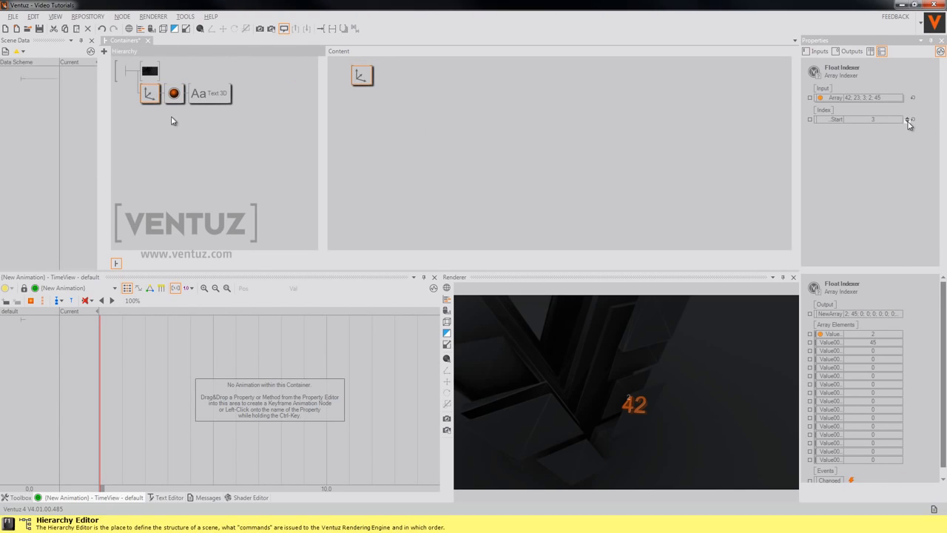
- Duplicate the branch of Axis, material and Text 3D nodes as a second row below the original in the hierarchy
left_click(151, 97)
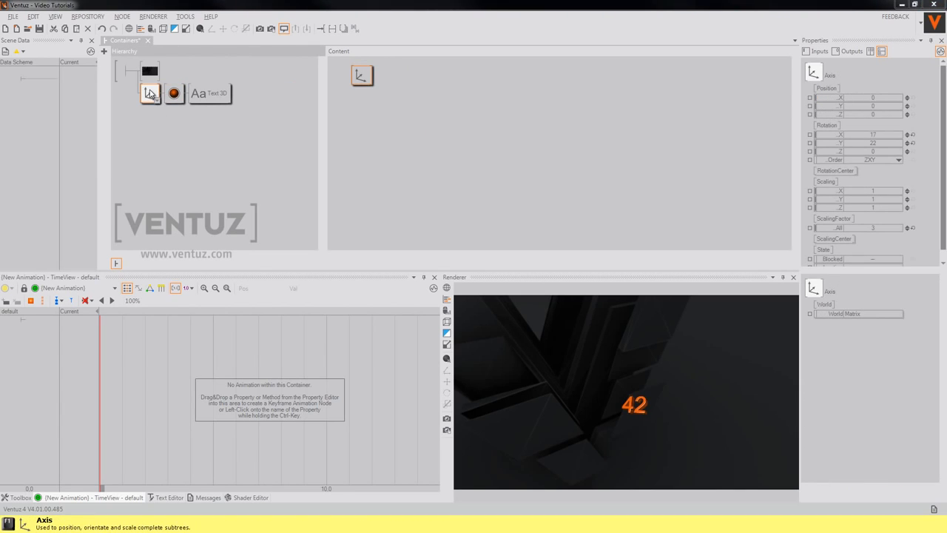
left_click_drag(150, 94, 150, 112)
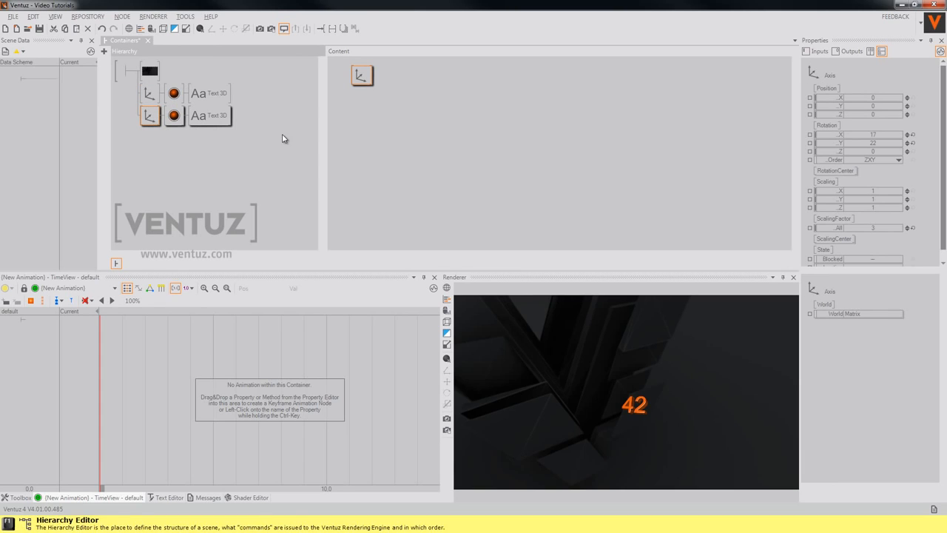
- Try shifting the duplicated Axis along negative X and raising the Start index of the Float Indexer in the duplicated branch
left_click_drag(876, 97, 867, 101)
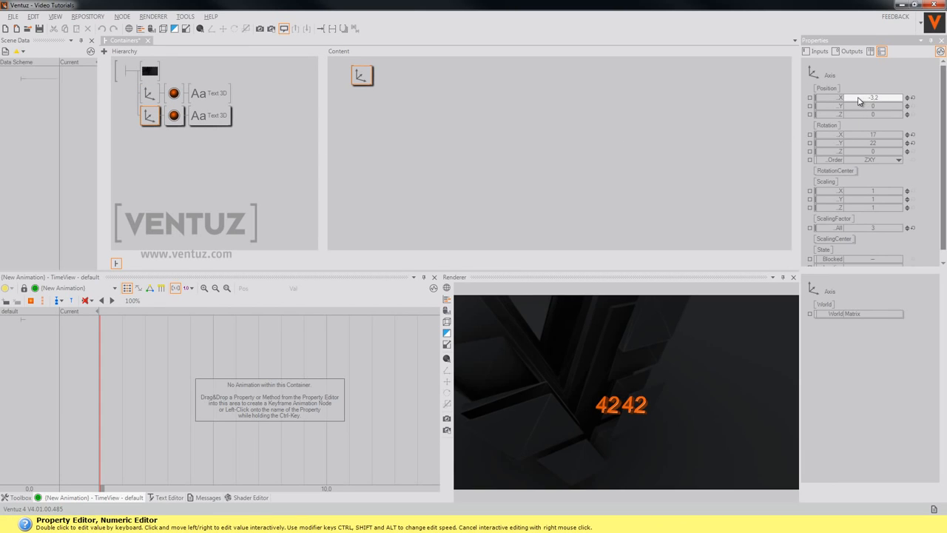
left_click(209, 115)
left_click(446, 124)
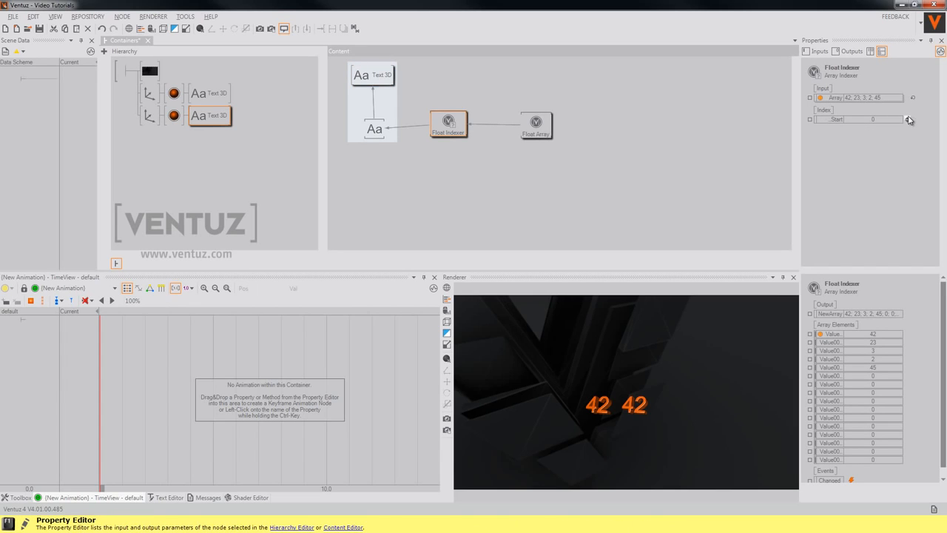
left_click(908, 119)
left_click(241, 176)
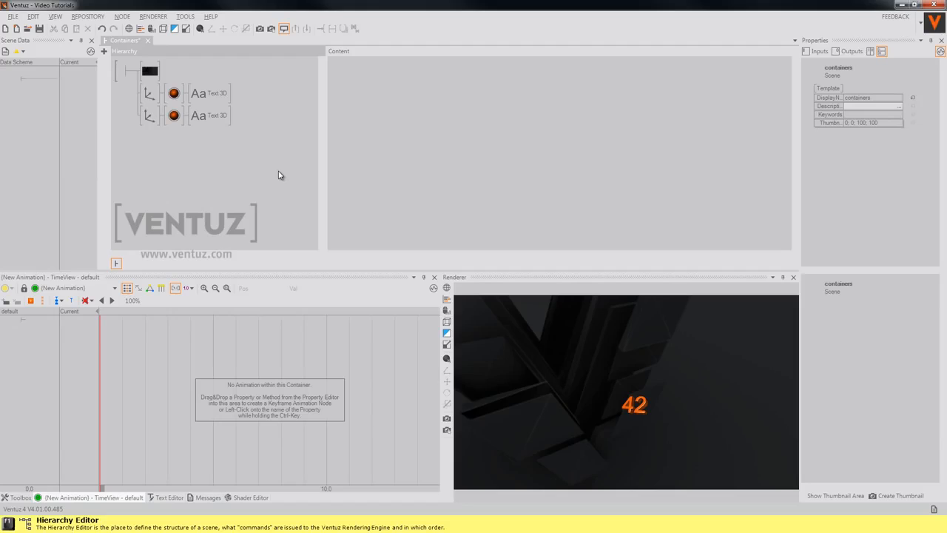
- Delete the duplicated lower branch and insert an Arrange node in front of the remaining Axis
left_click(148, 115)
key("Delete")
double_click(222, 189)
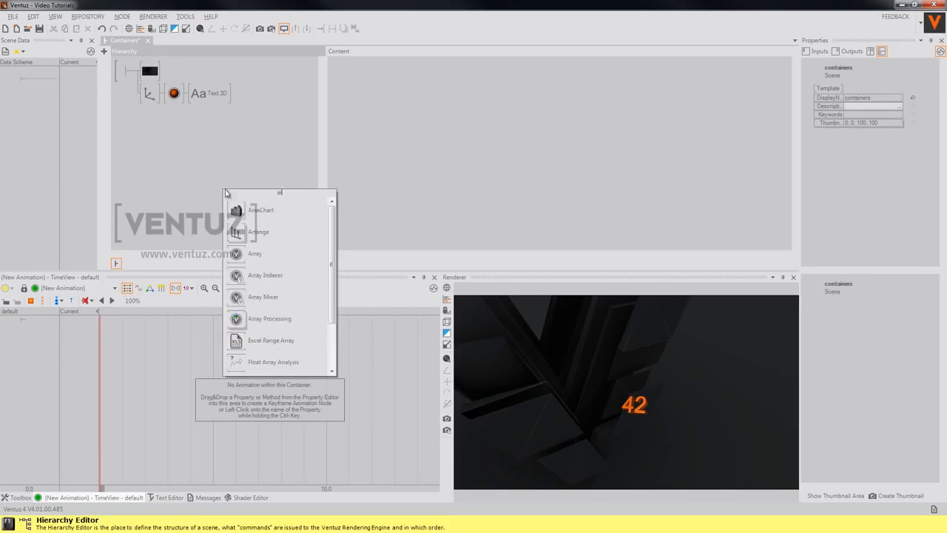
left_click_drag(254, 210, 144, 94)
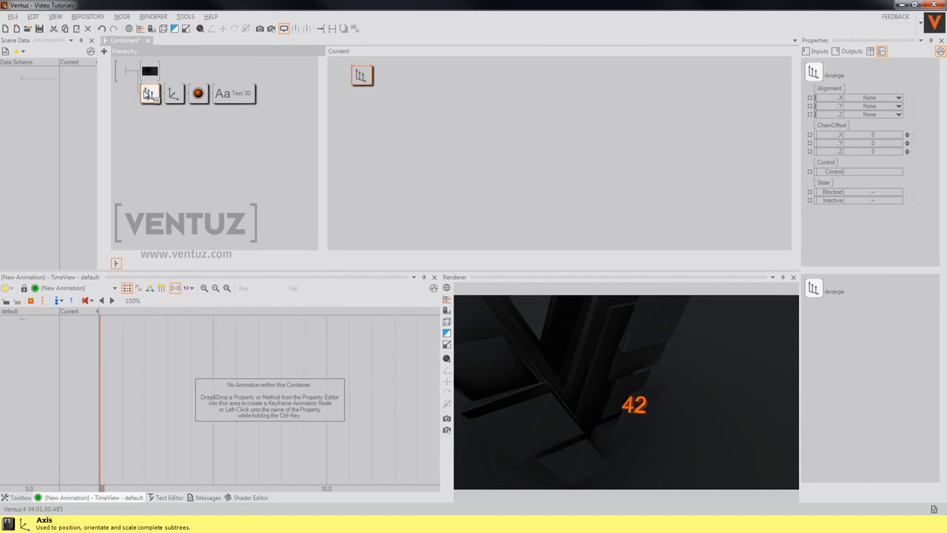
- Set the Arrange node's X alignment to CenterChain and its X chain offset to 0,5
left_click(896, 99)
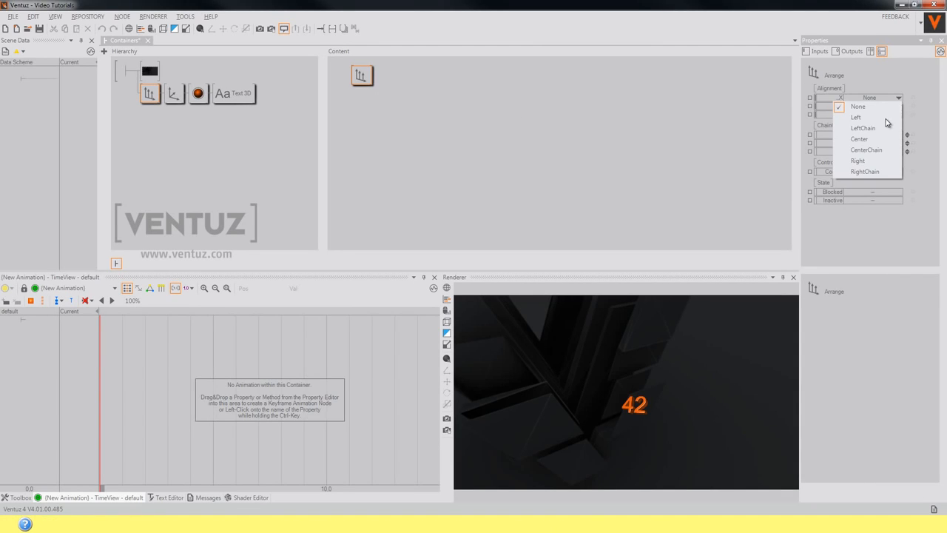
left_click(883, 150)
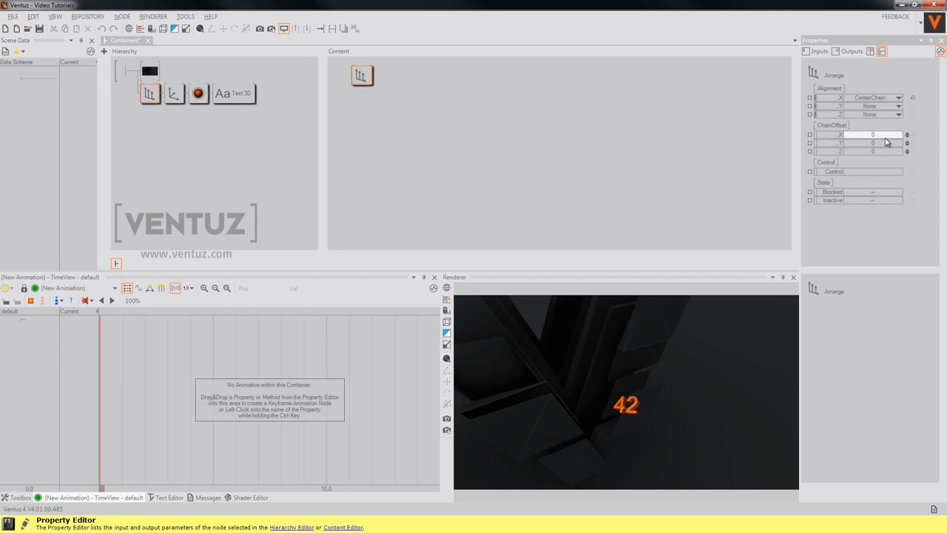
left_click(887, 133)
key("Return")
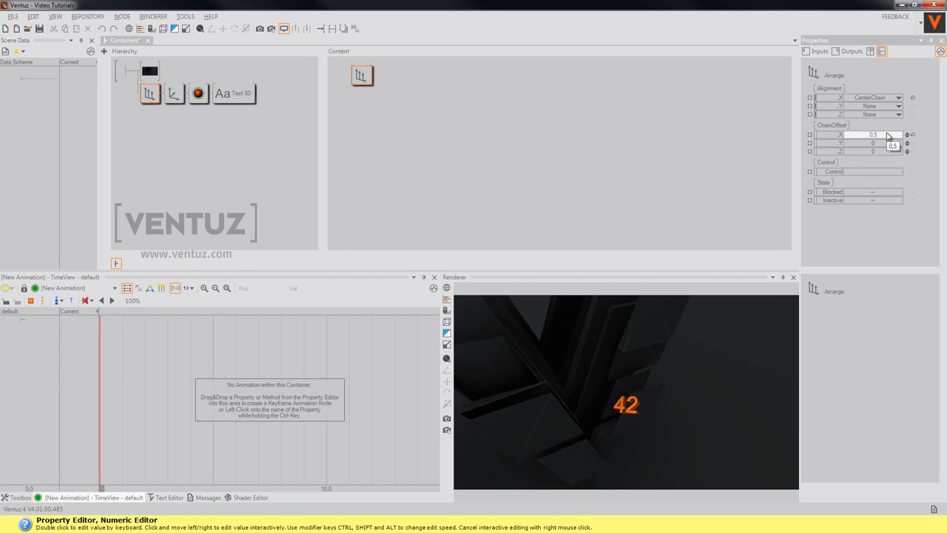
- Duplicate the Axis, Material and Text 3D branch twice as additional rows under the Arrange node
left_click(176, 93)
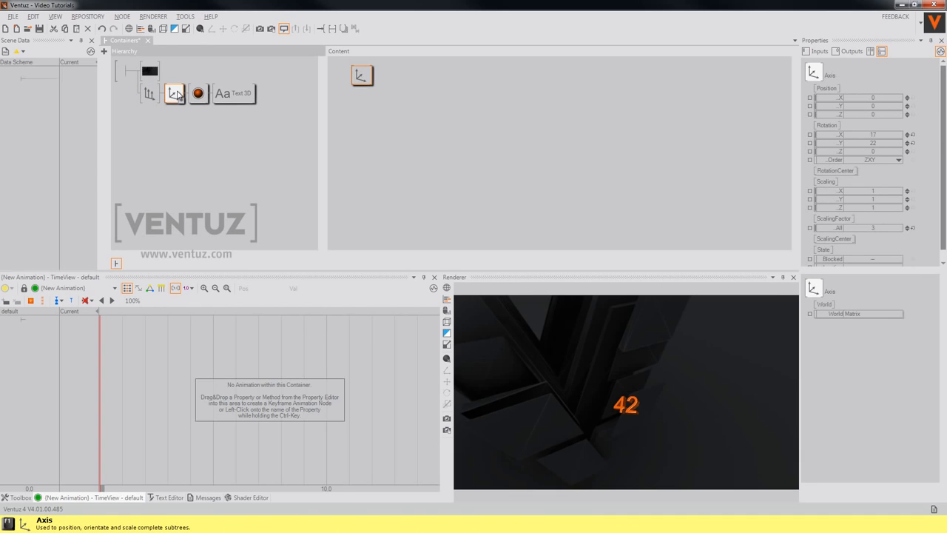
left_click_drag(178, 95, 176, 138, "ctrl")
left_click(176, 119)
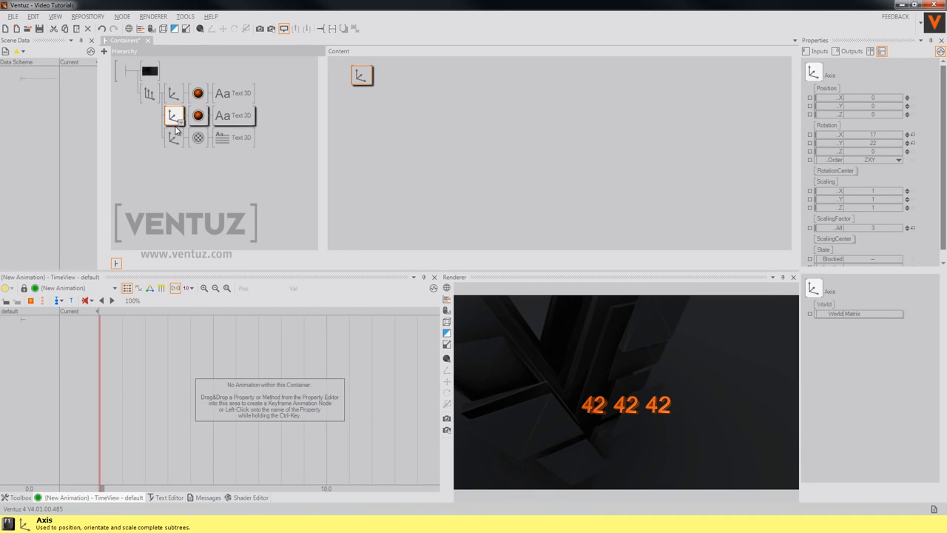
left_click(299, 212)
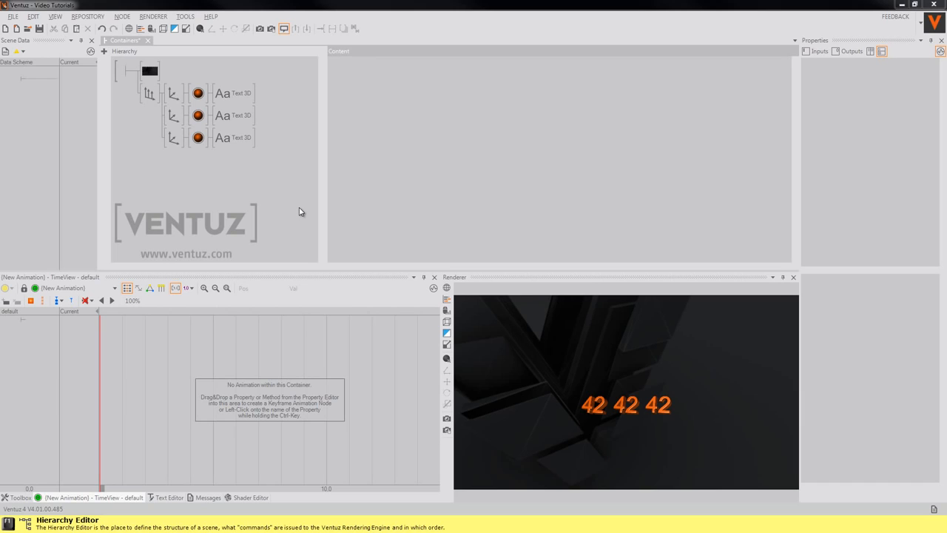
left_click(552, 376)
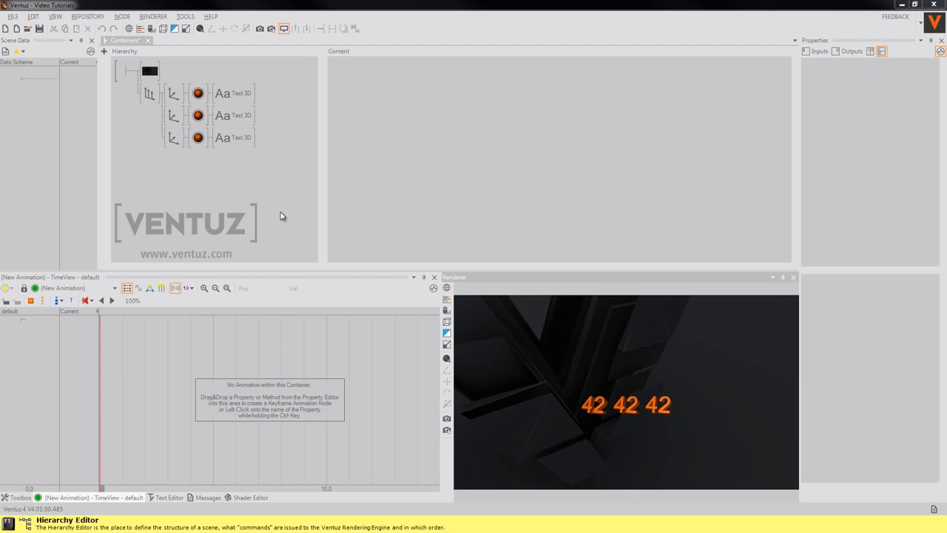
- Remove the Array binding between the Float Array and the Float Indexer that feeds the first row's Text 3D
left_click(241, 101)
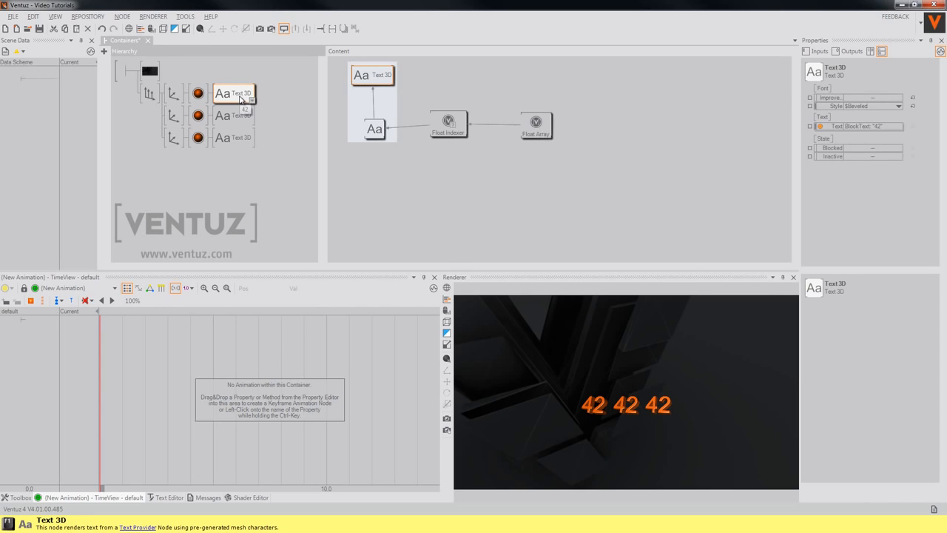
left_click(198, 93)
left_click(173, 93)
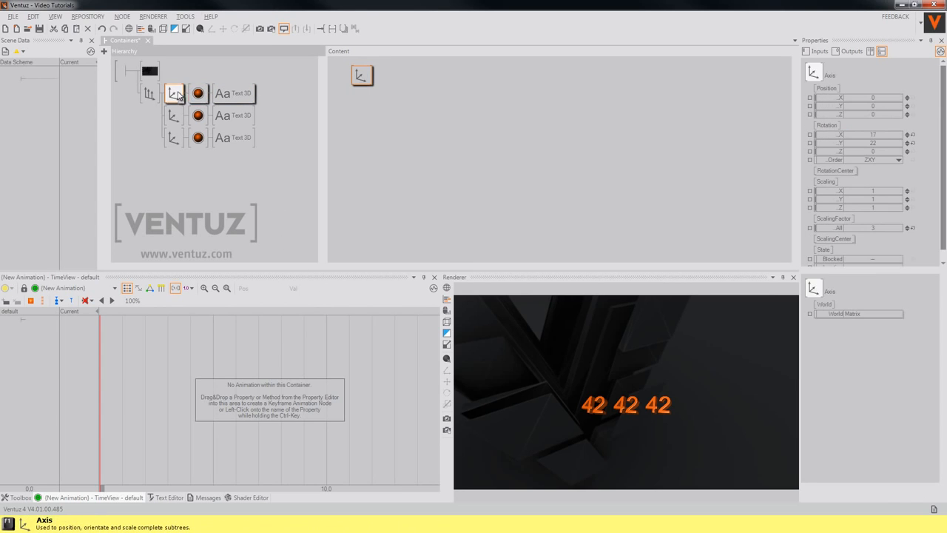
left_click(198, 93)
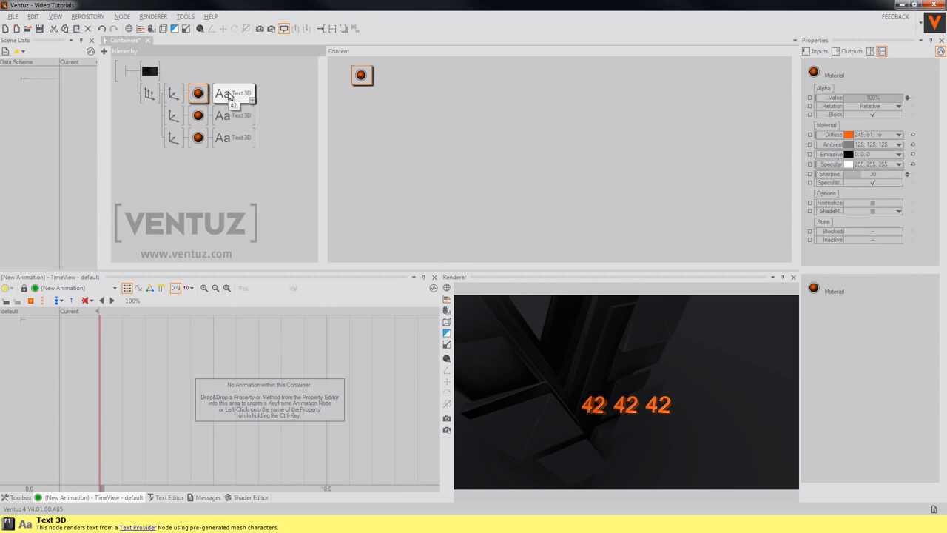
left_click(229, 95)
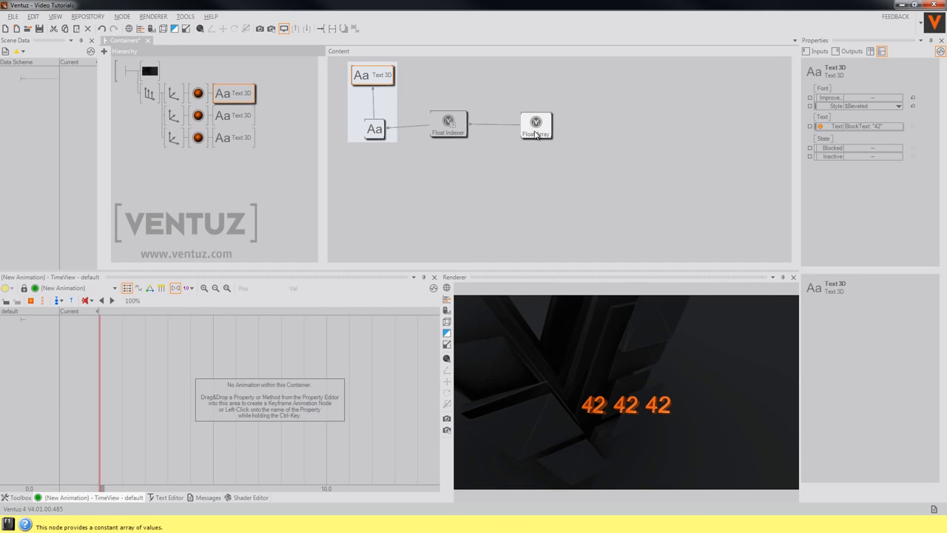
left_click(529, 132)
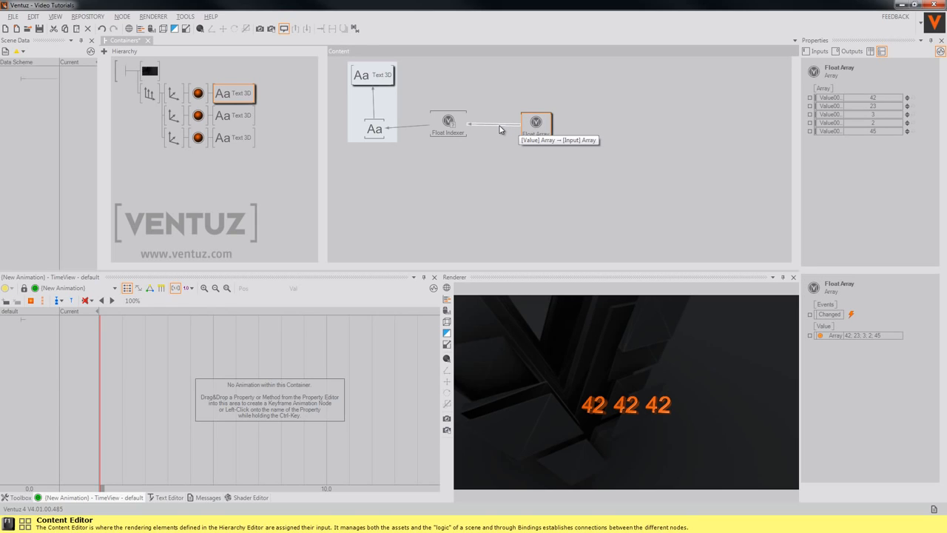
left_click(500, 130)
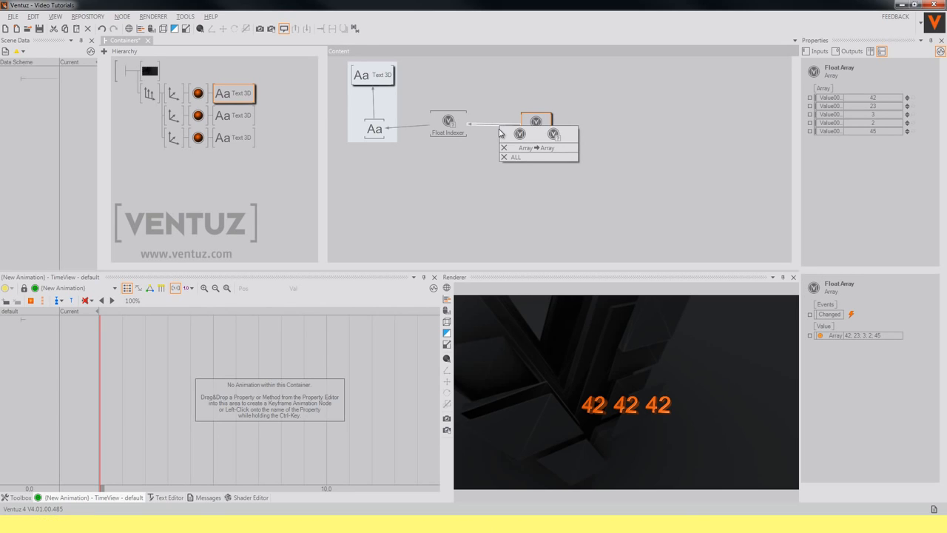
left_click(506, 148)
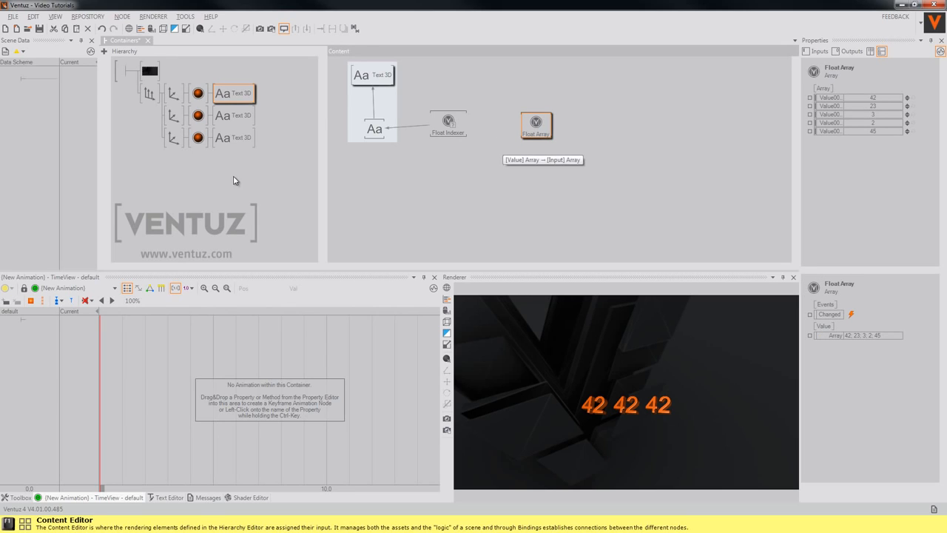
- Merge the first row's Axis, Material and Text 3D nodes into a container
left_click(173, 94)
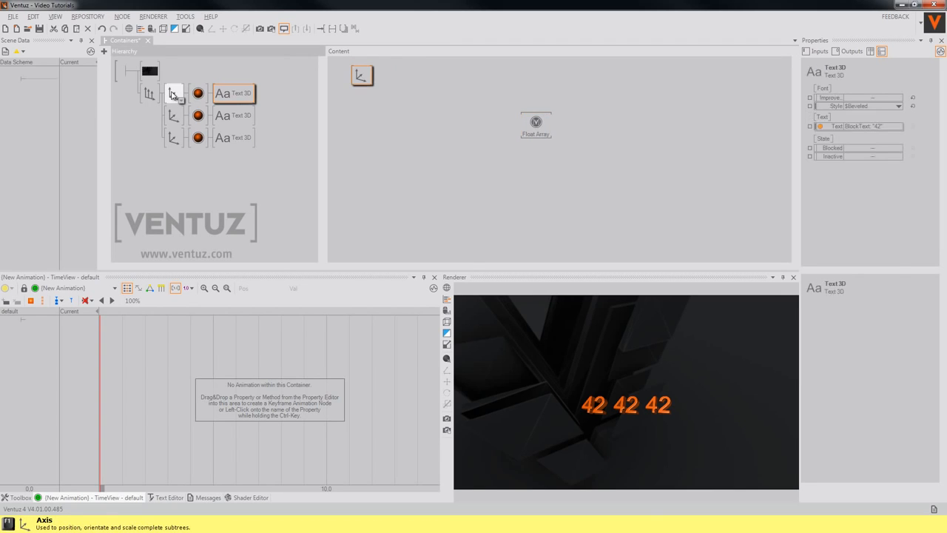
right_click(172, 95)
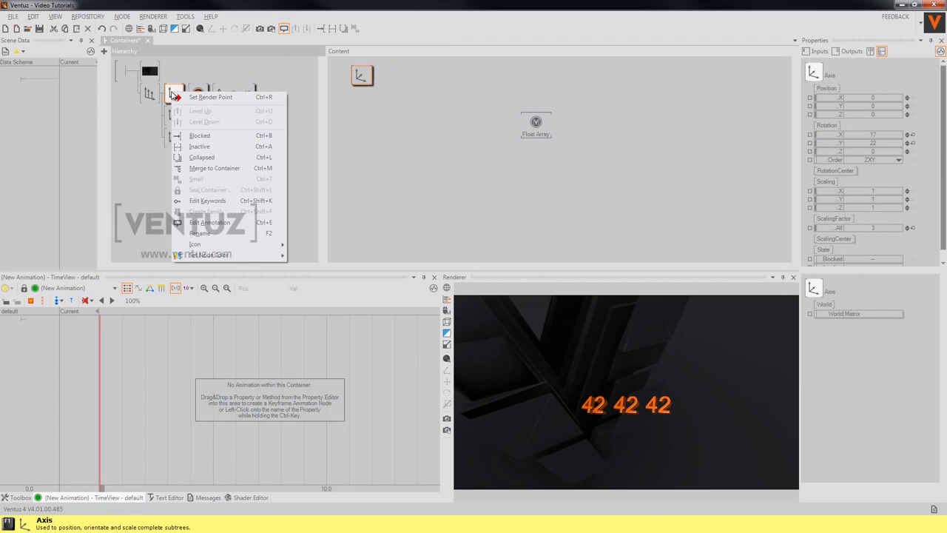
left_click(219, 169)
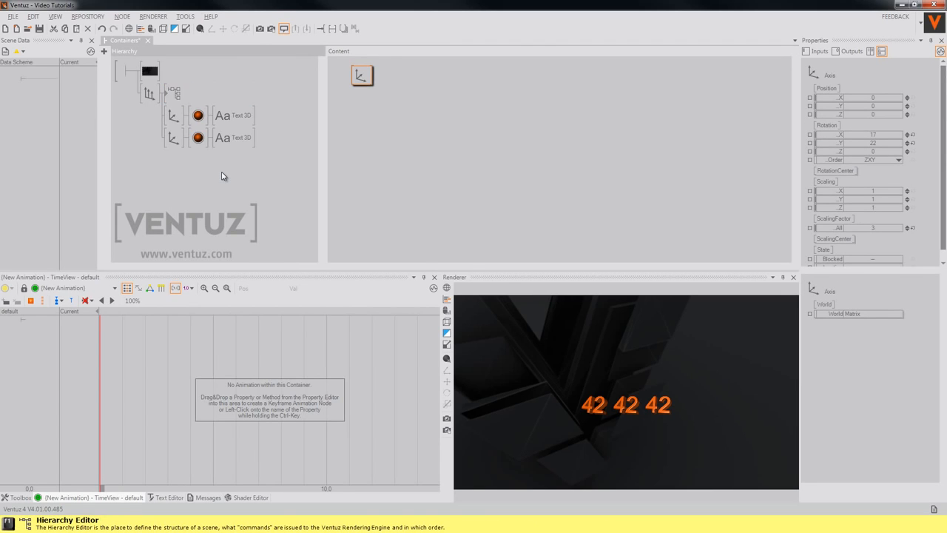
- Try adding a new Hierarchy Container below the existing rows under the Arrange node
key("ctrl+v")
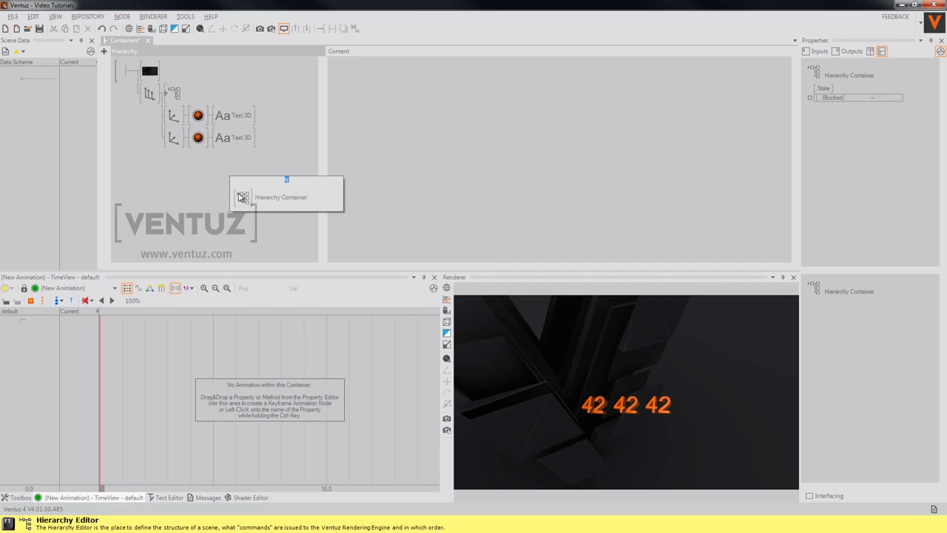
left_click_drag(237, 194, 172, 151)
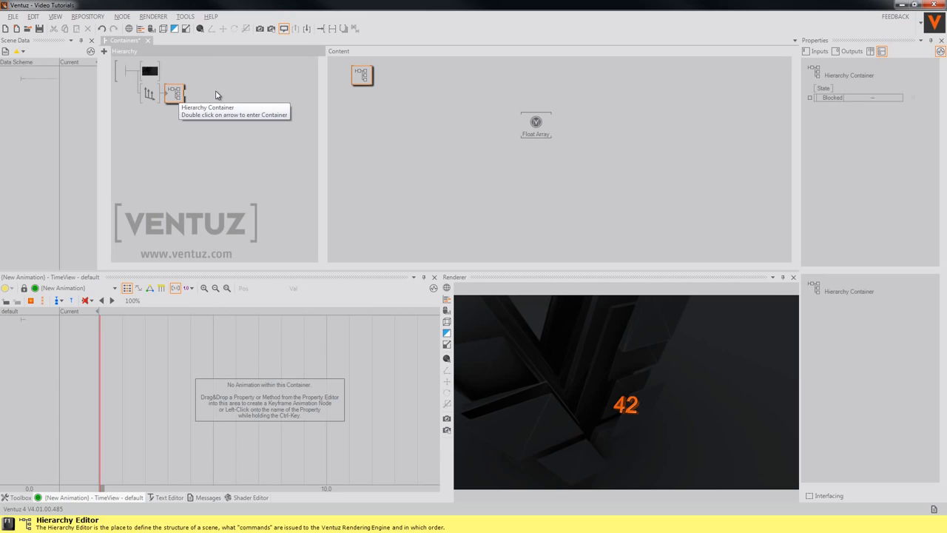
- Rename the merged container under the Arrange node to Number0
type("0")
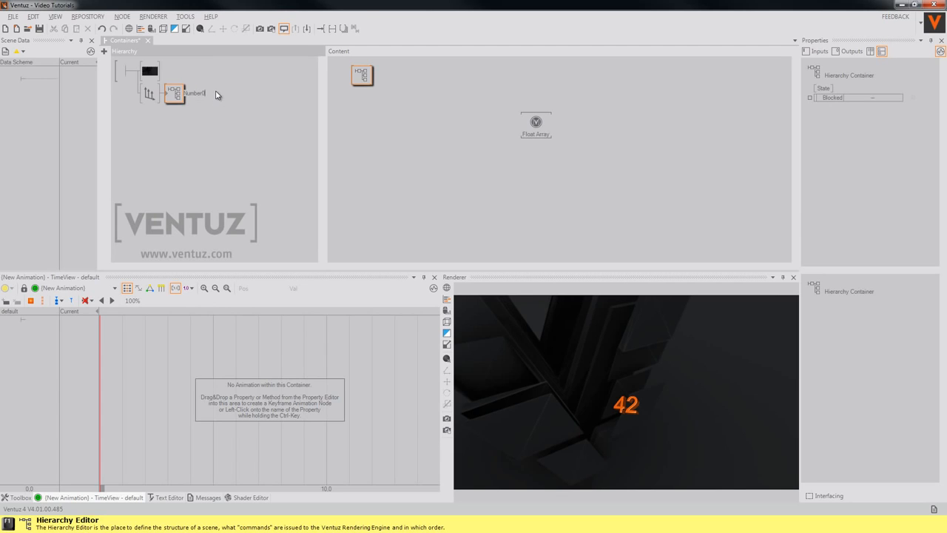
key("Return")
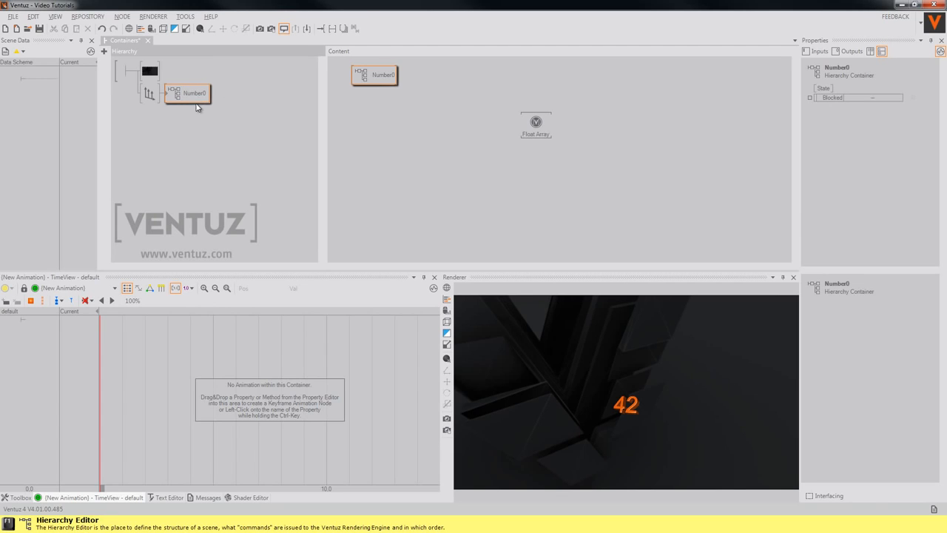
left_click(198, 130)
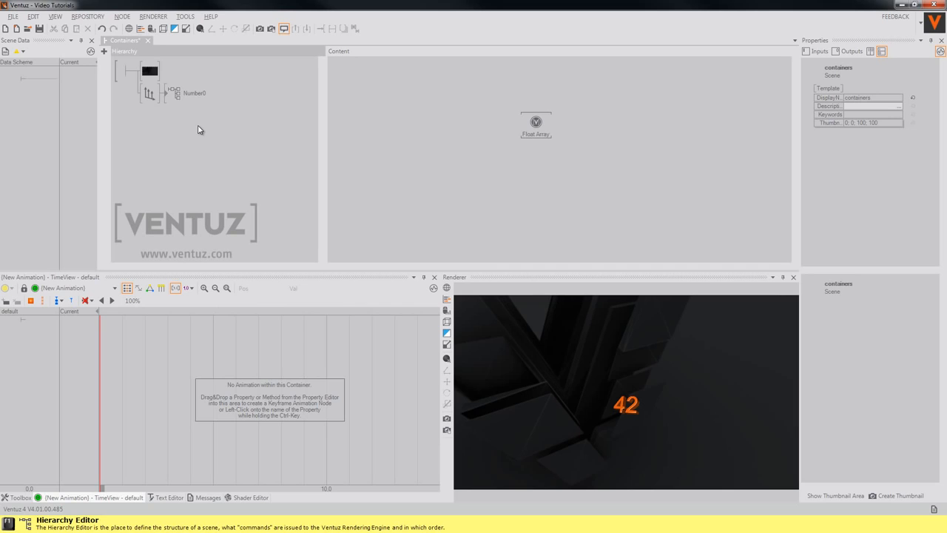
- Inside the Number0 container, expose the Float Indexer's Array input and return to the parent level
double_click(167, 94)
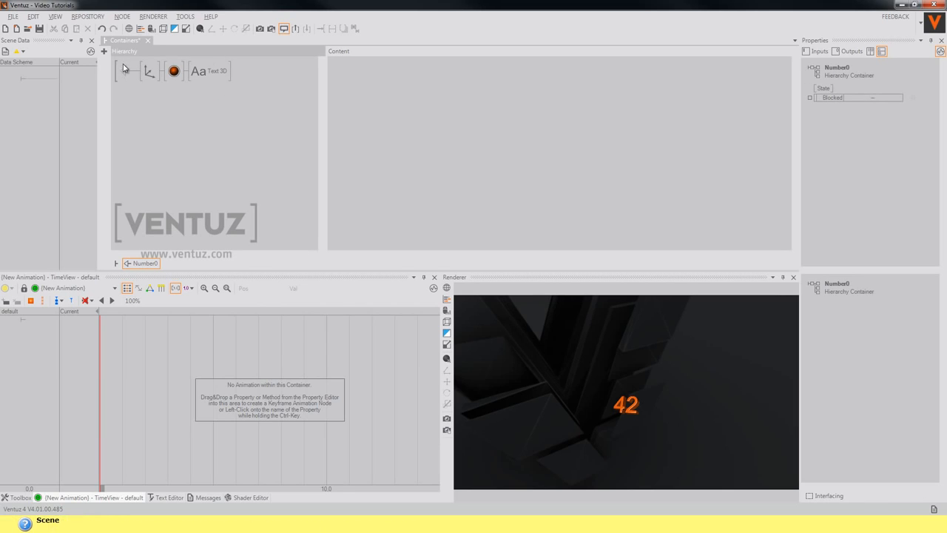
left_click(199, 74)
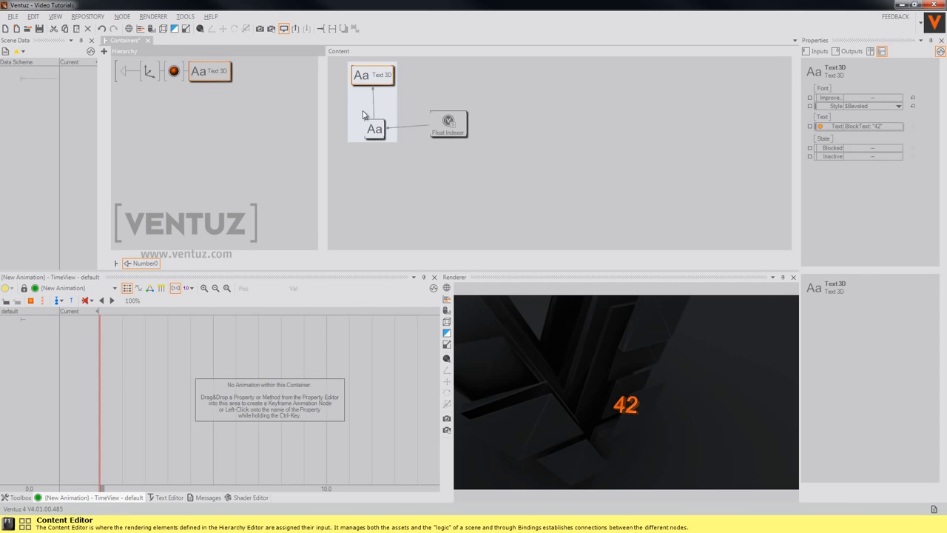
left_click(453, 127)
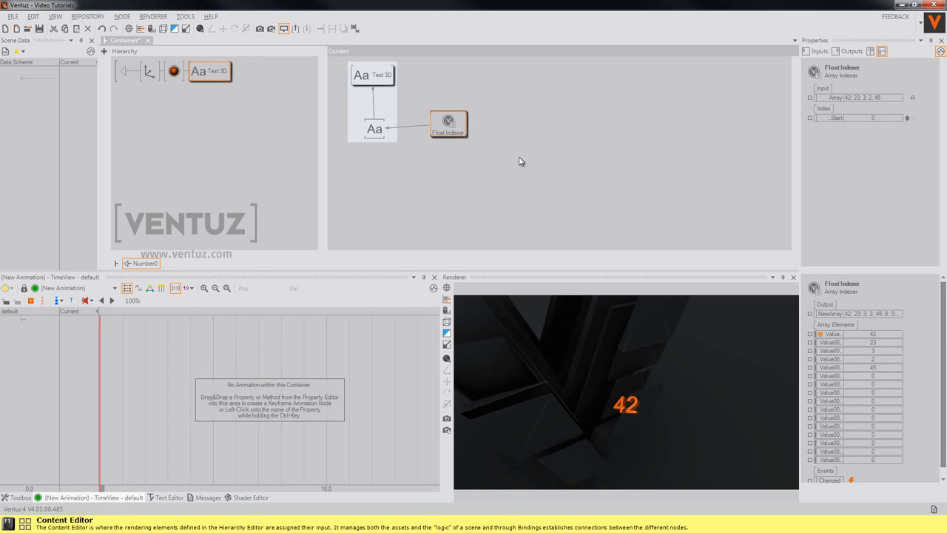
left_click(810, 98)
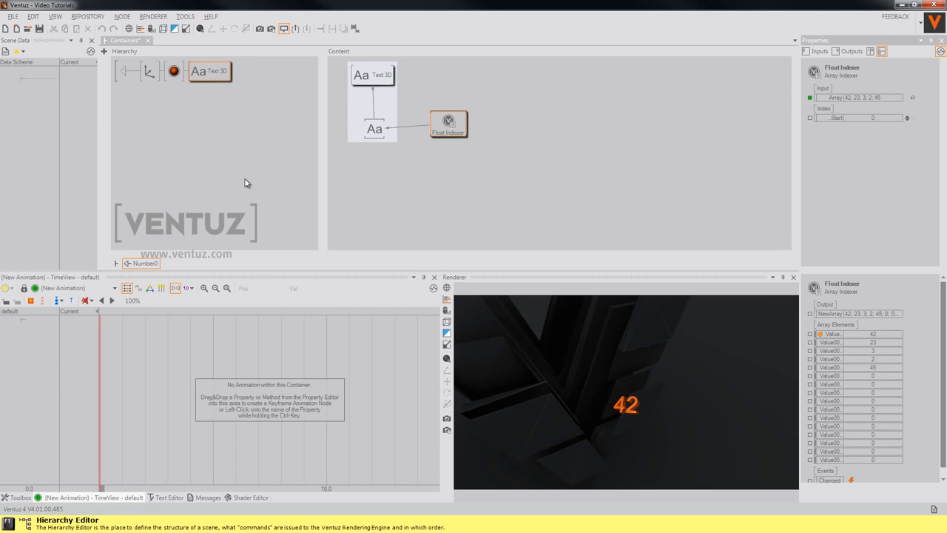
double_click(127, 77)
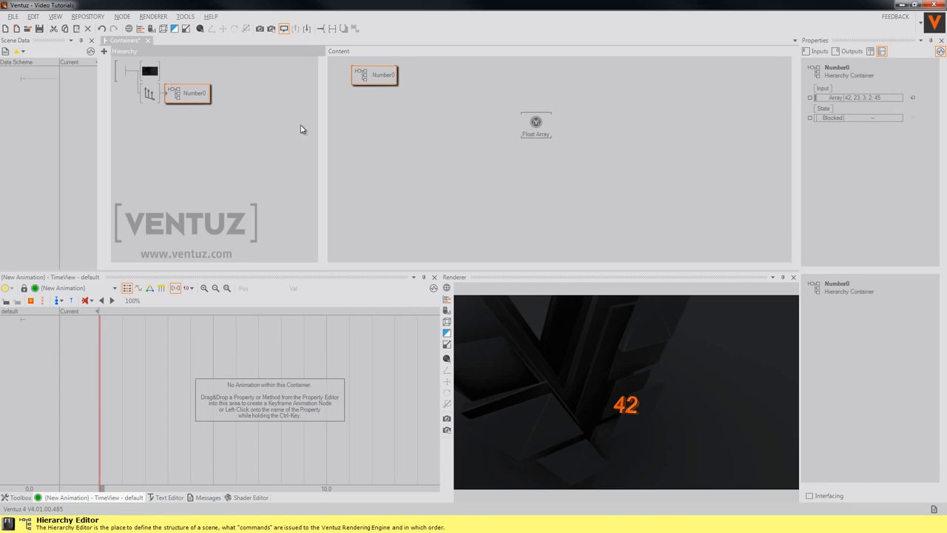
- Bind the Number0 container's exposed Array input to the Float Array's output
left_click_drag(374, 75, 381, 107)
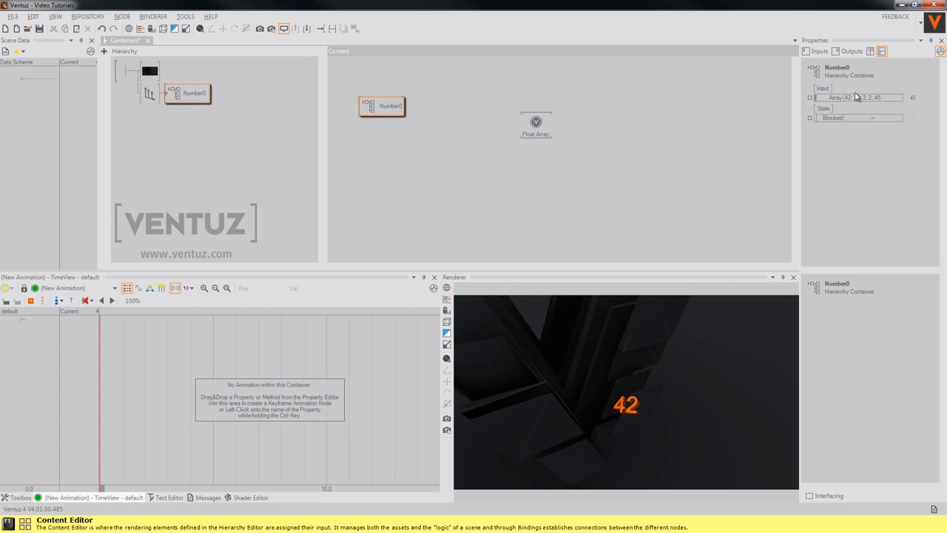
left_click_drag(835, 98, 536, 124)
left_click(265, 143)
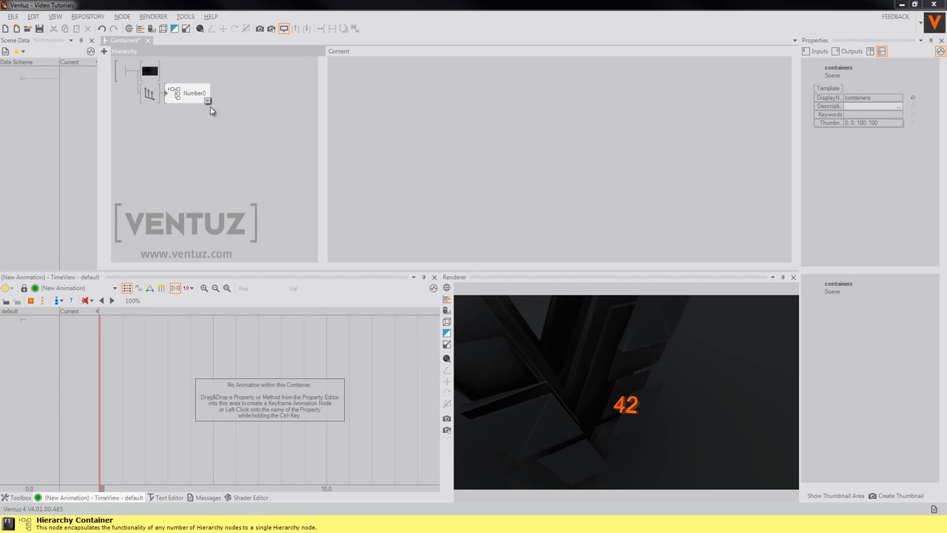
left_click(772, 334)
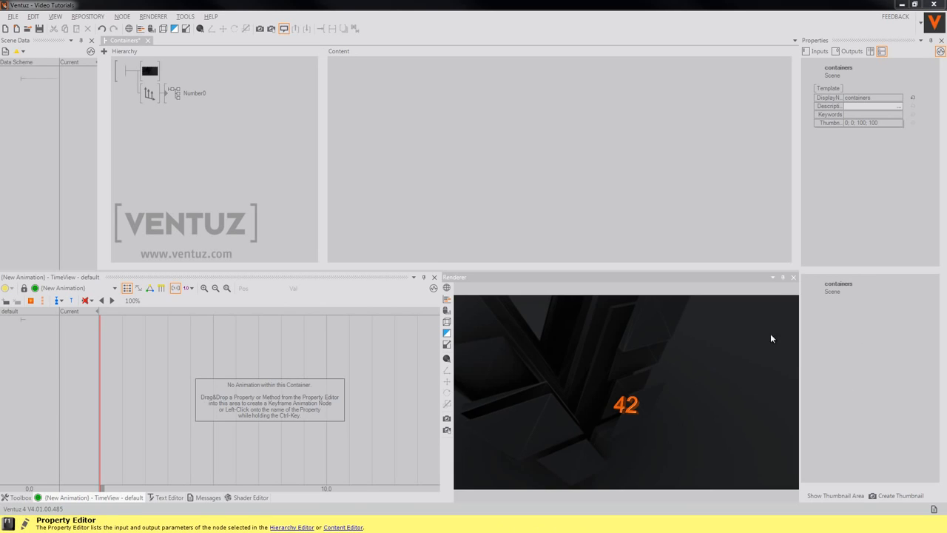
- Replicate the Number0 container as four copies that keep the same source nodes
left_click(191, 97)
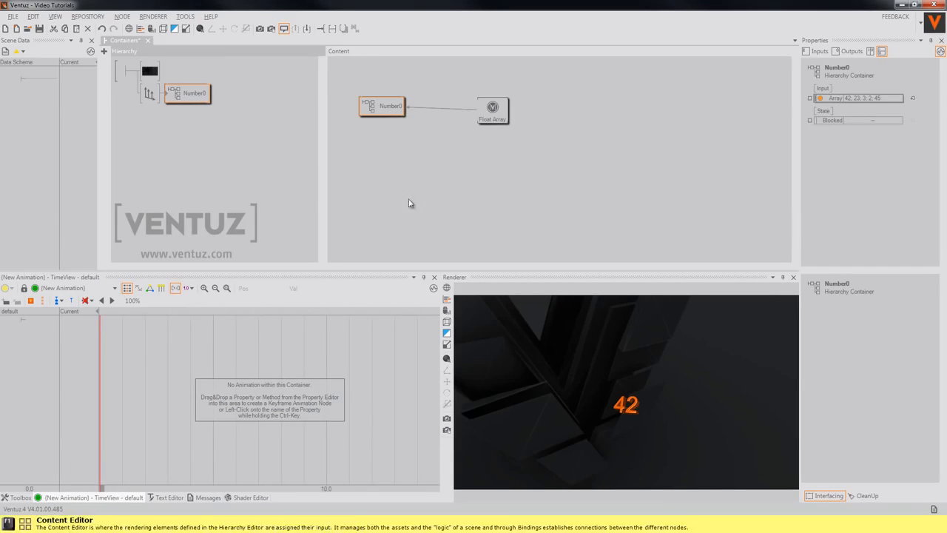
right_click(174, 106)
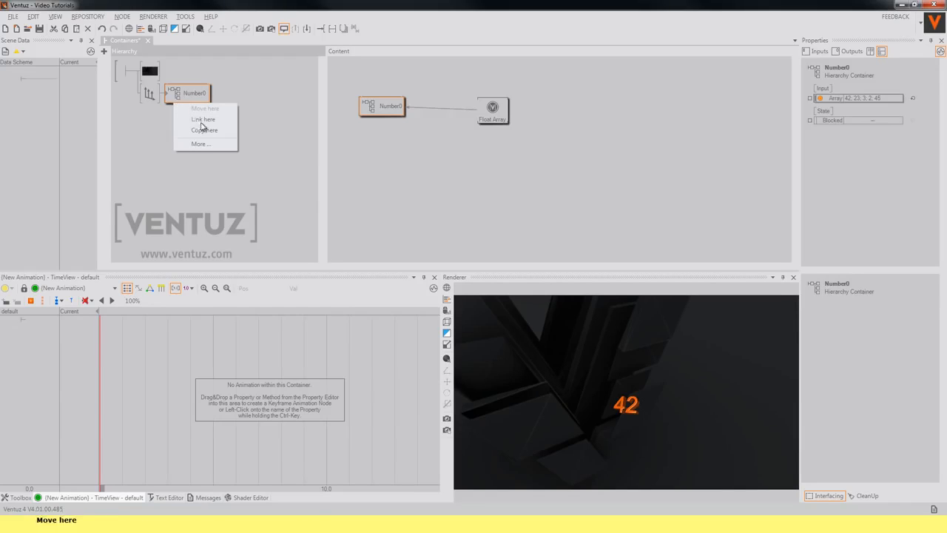
left_click(212, 145)
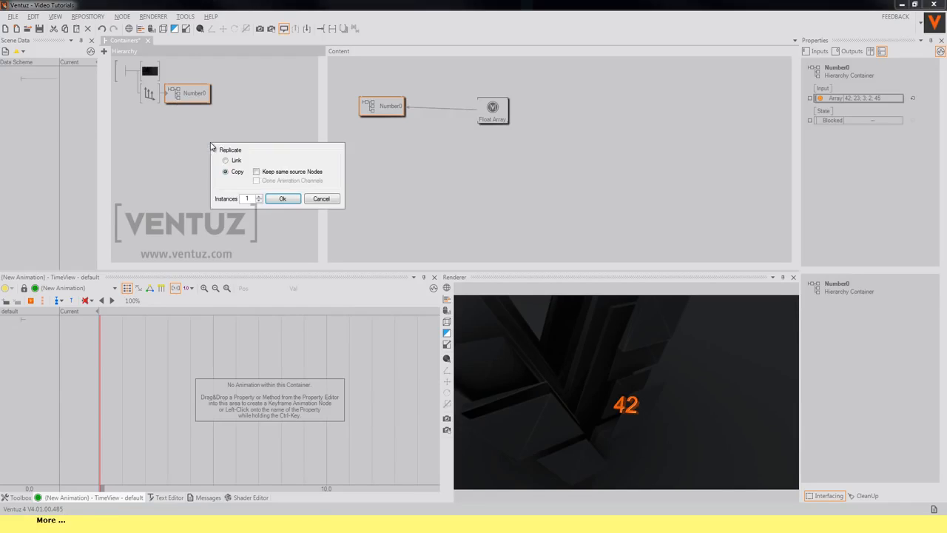
left_click(256, 172)
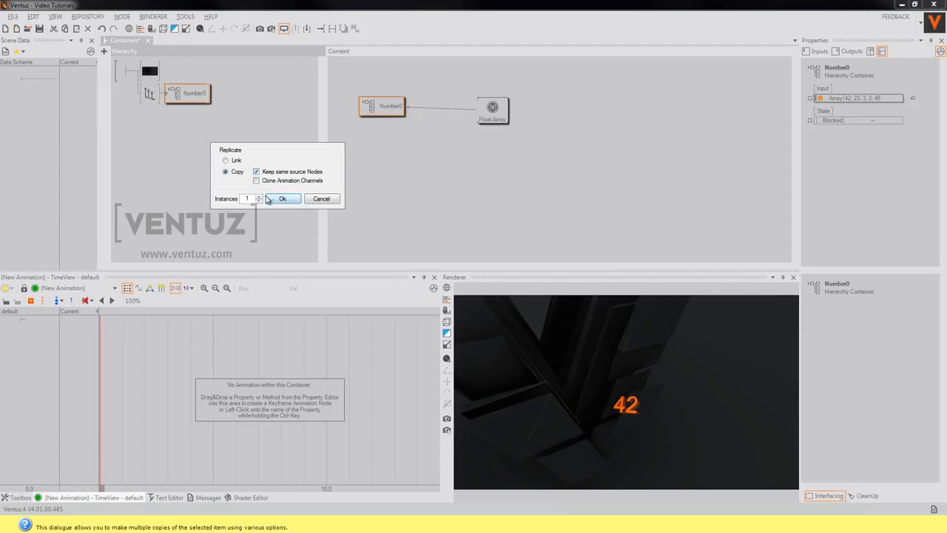
left_click(258, 197)
left_click(258, 197)
left_click(258, 197)
left_click(280, 199)
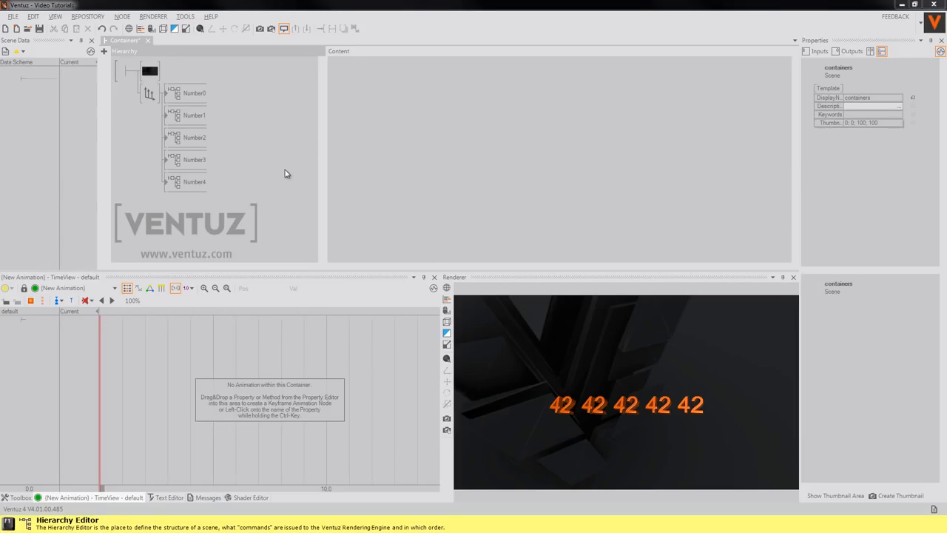
- Add a Container Info node inside the Number0 container and return to the parent level
double_click(167, 94)
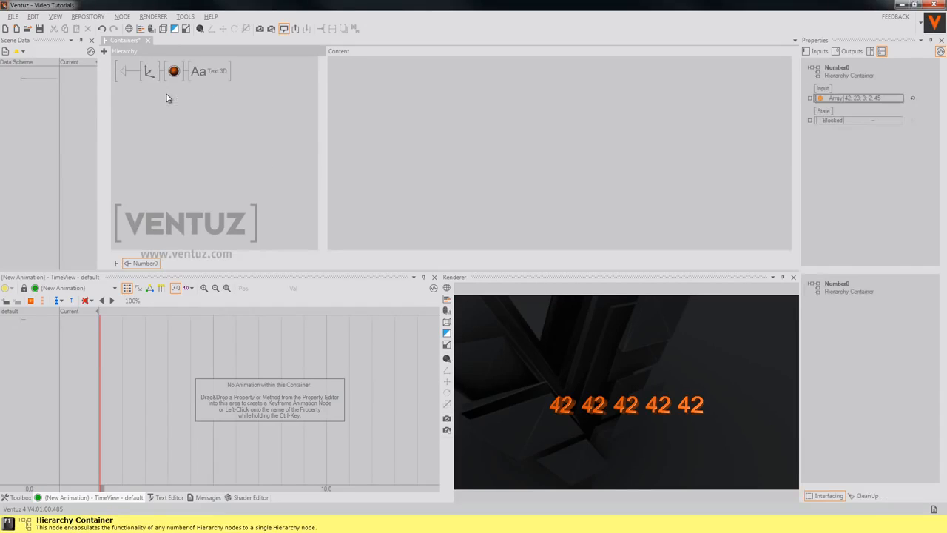
right_click(474, 207)
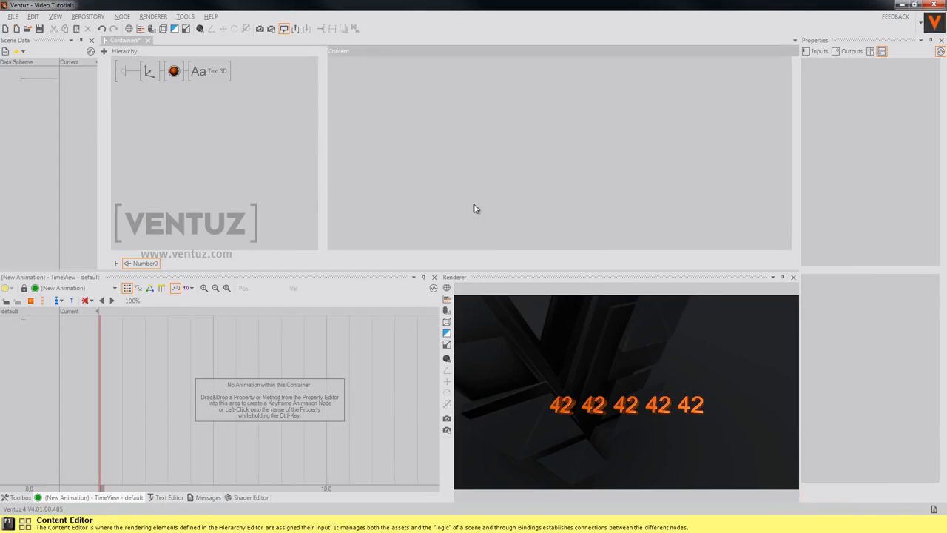
left_click(494, 220)
left_click(465, 193)
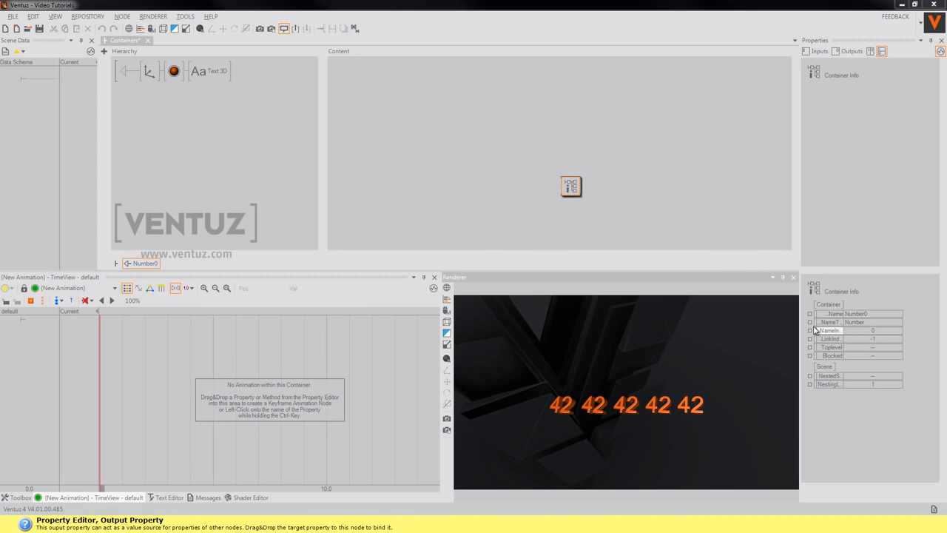
left_click(128, 72)
double_click(129, 74)
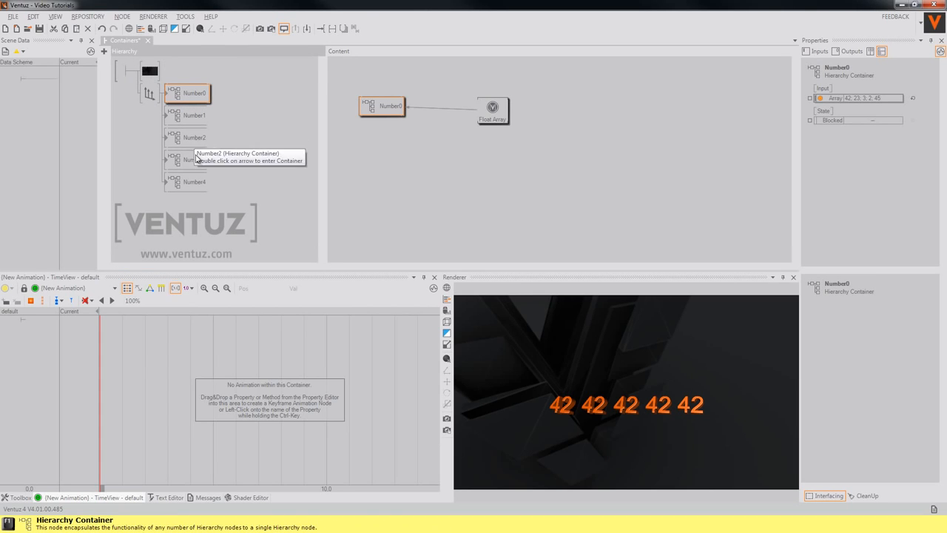
- Inside Number0, bind the Float Indexer's IndexStart to the Container Info's ContainerNameIndex and place the info node beside the indexer
left_click(493, 110)
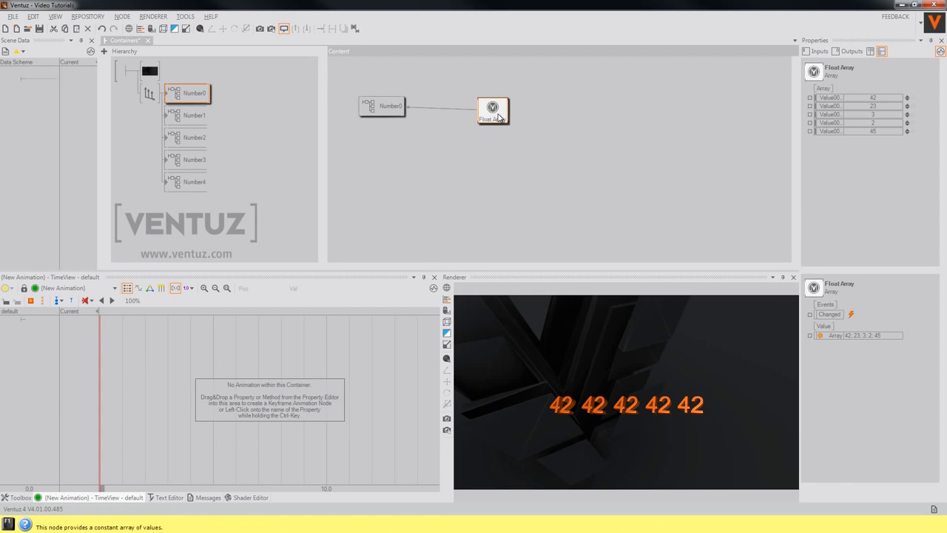
double_click(173, 94)
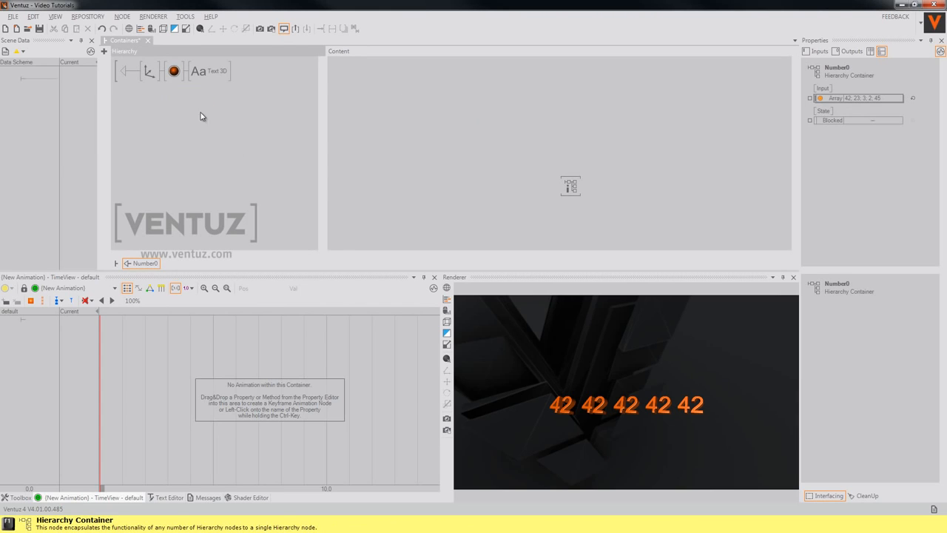
left_click(216, 71)
left_click(453, 134)
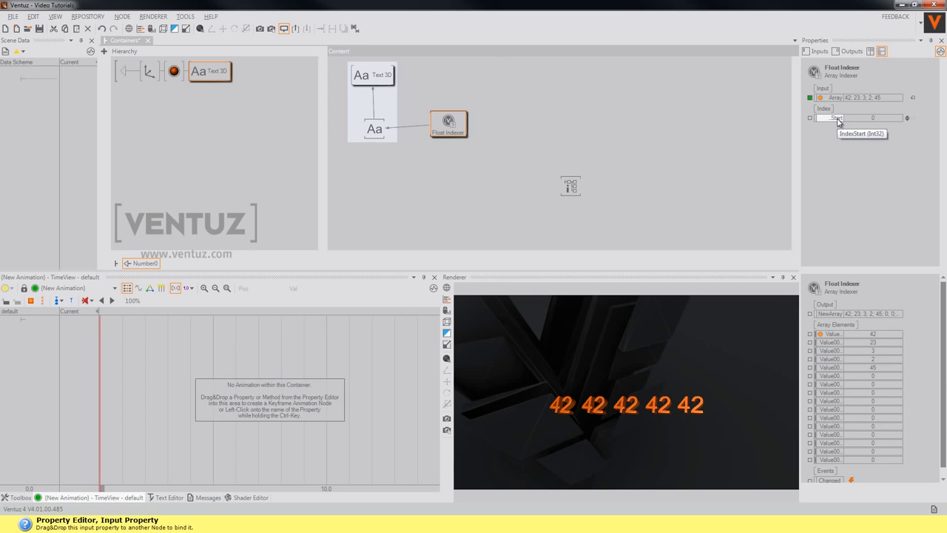
left_click_drag(837, 119, 572, 187)
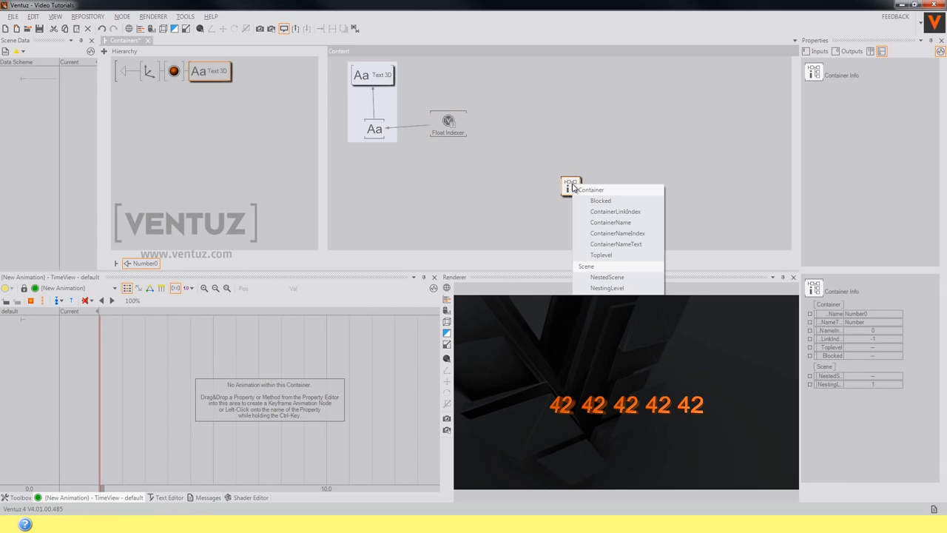
left_click(618, 234)
left_click_drag(574, 194, 577, 132)
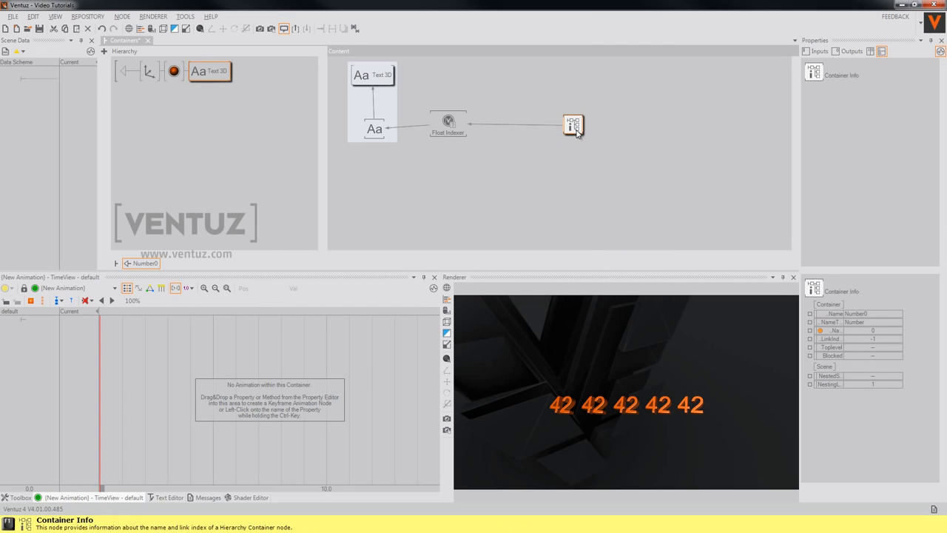
- Return to the parent level and update the Number1 to Number4 containers with the content of Number0
left_click(132, 77)
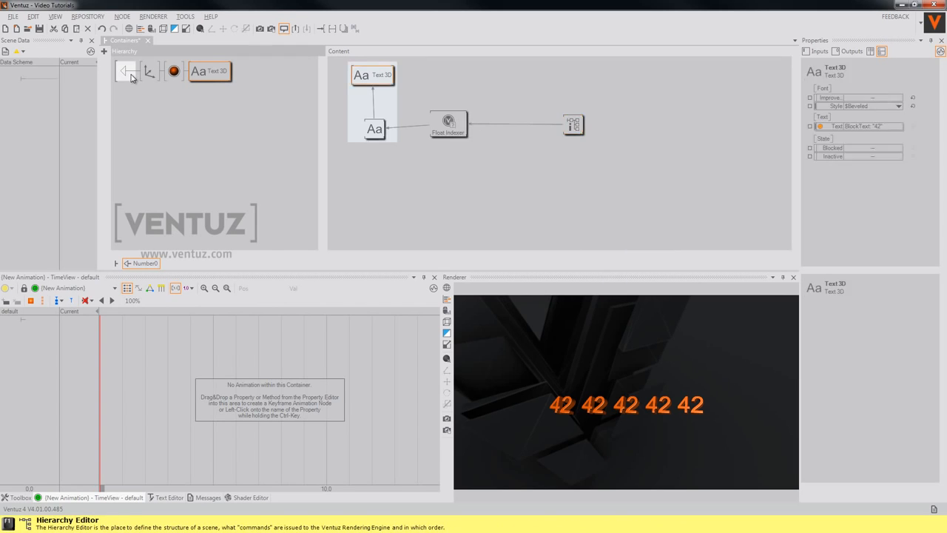
double_click(132, 77)
left_click_drag(187, 97, 186, 120)
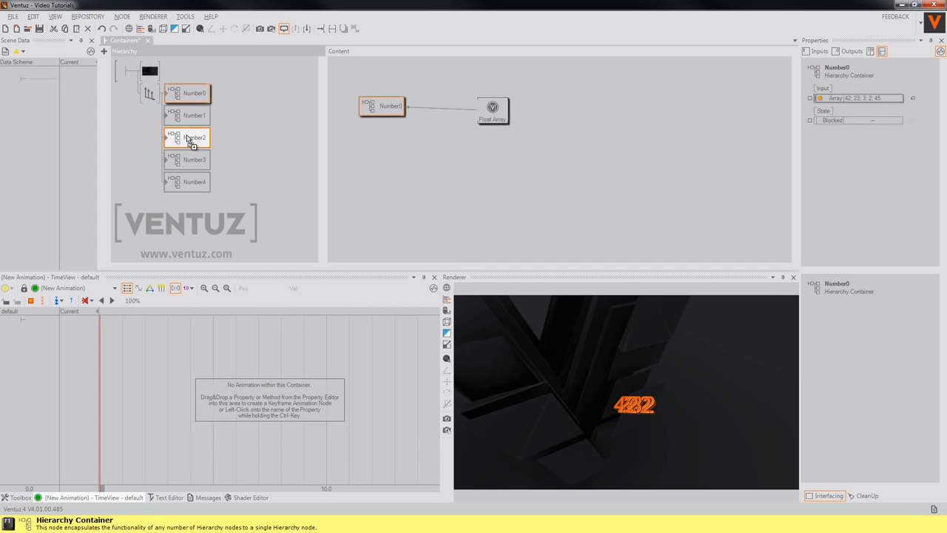
left_click(187, 181)
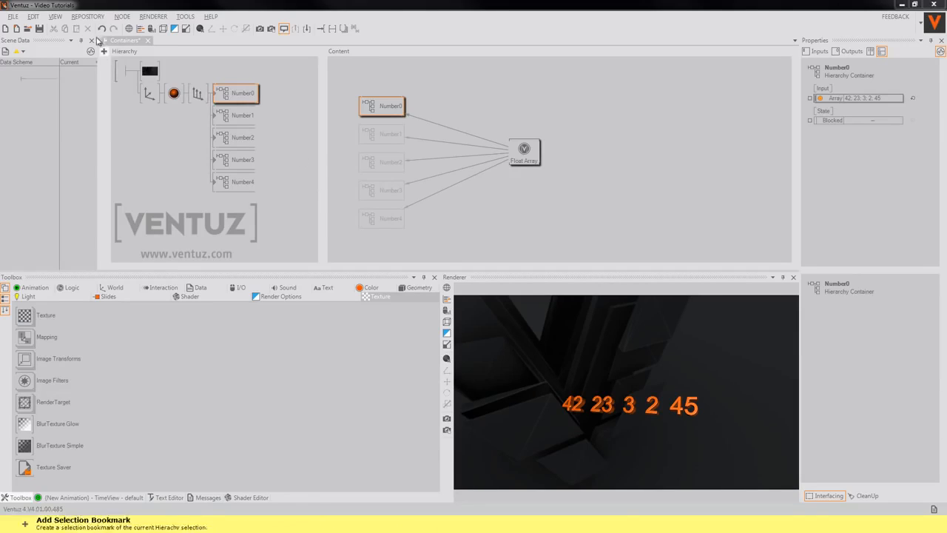
- Open the project repository and store the Number0 container there as an item named Number0
left_click(90, 17)
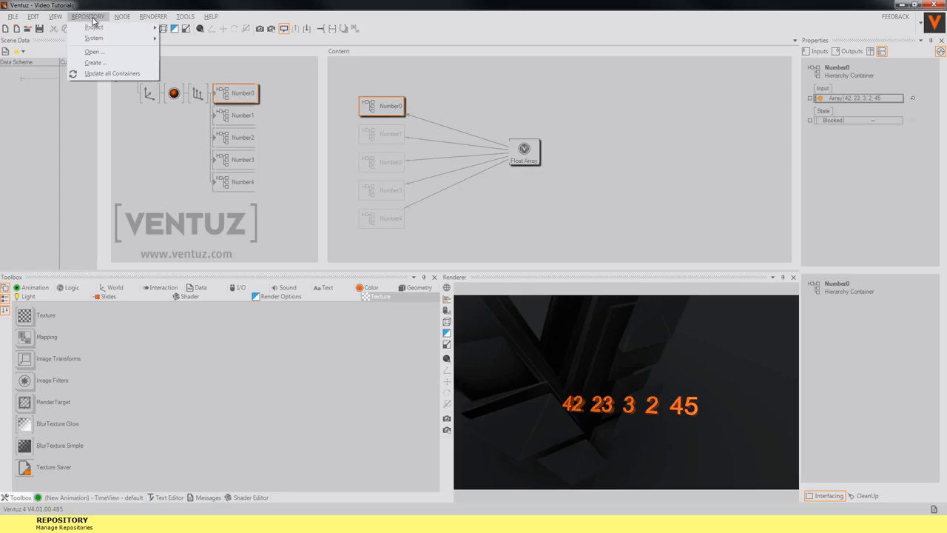
mouse_move(117, 31)
left_click(185, 30)
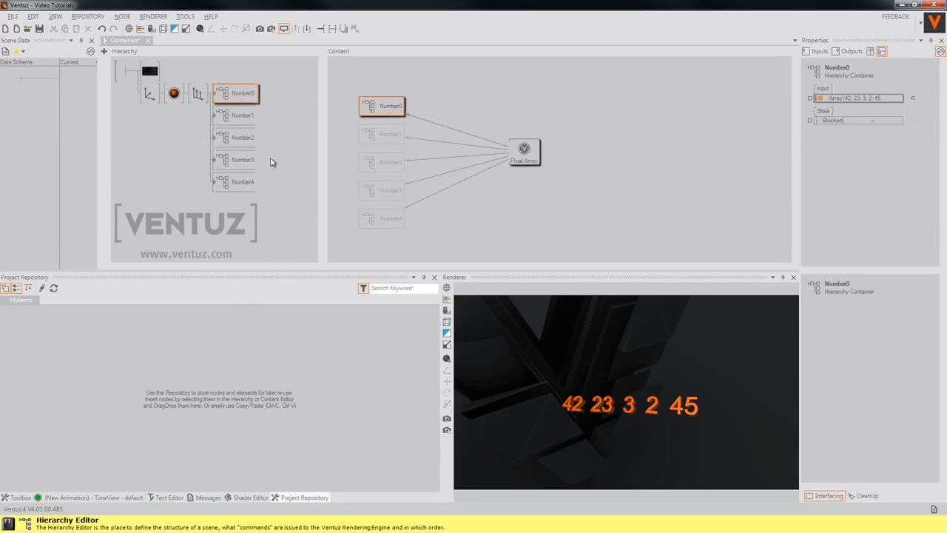
left_click(239, 92)
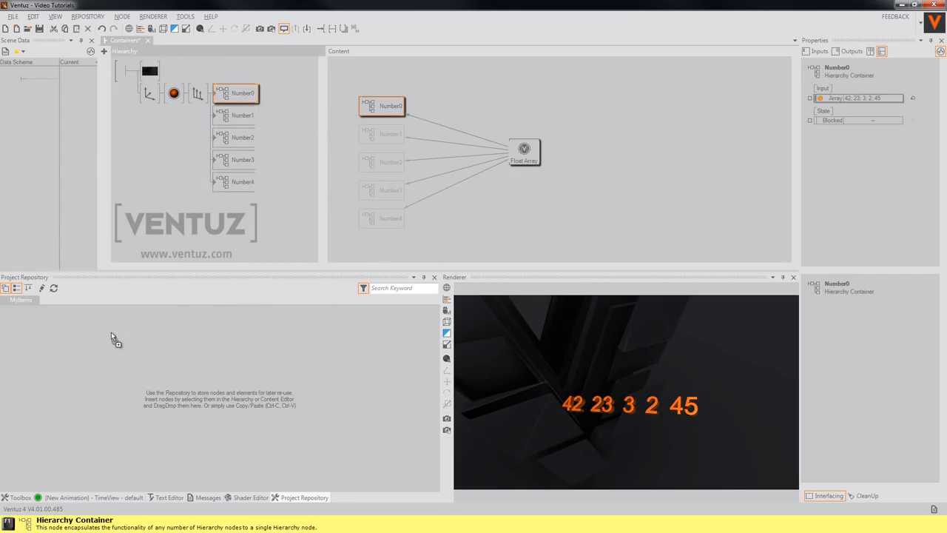
left_click_drag(87, 346, 86, 346)
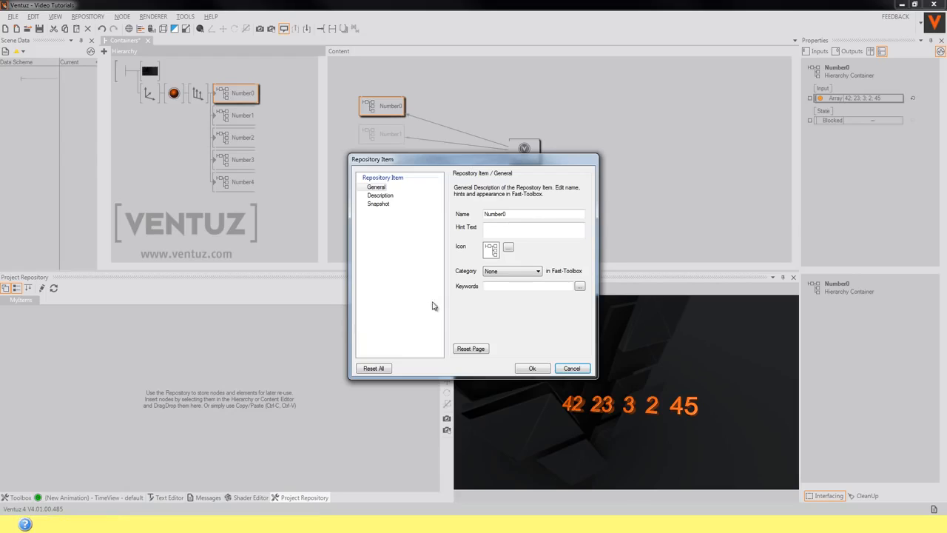
left_click(523, 216)
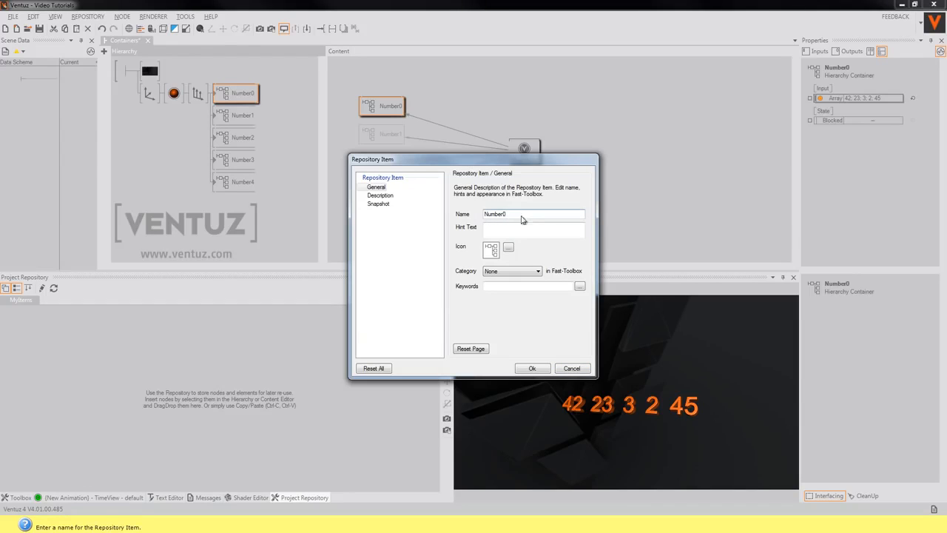
left_click(517, 228)
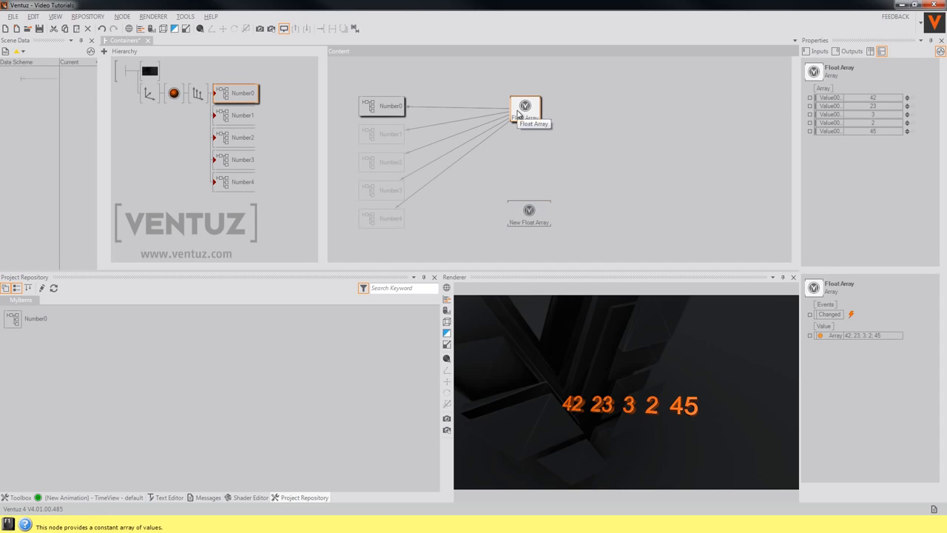
- Delete the containers Number1, Number2, Number3 and Number4 from the hierarchy
left_click(235, 115)
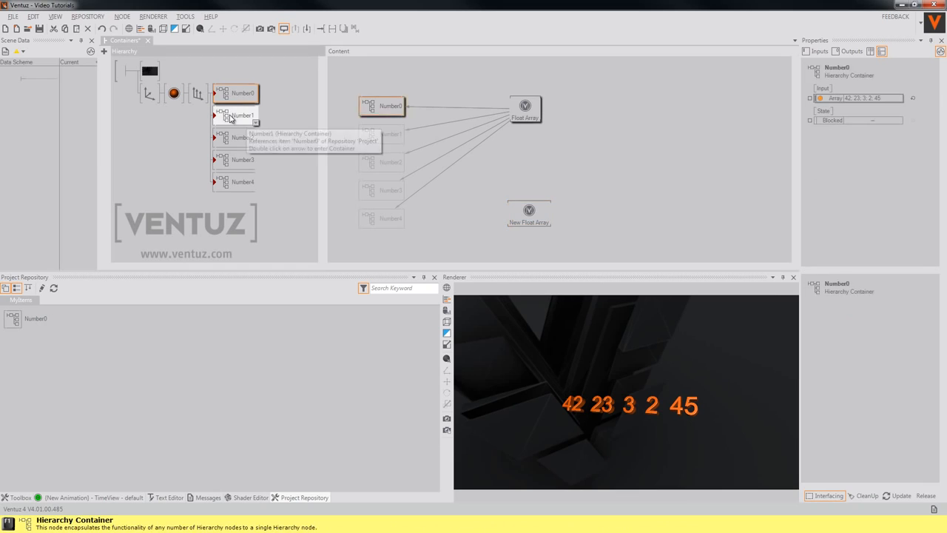
left_click(235, 182, "ctrl")
left_click(232, 166, "ctrl")
left_click(233, 142, "ctrl")
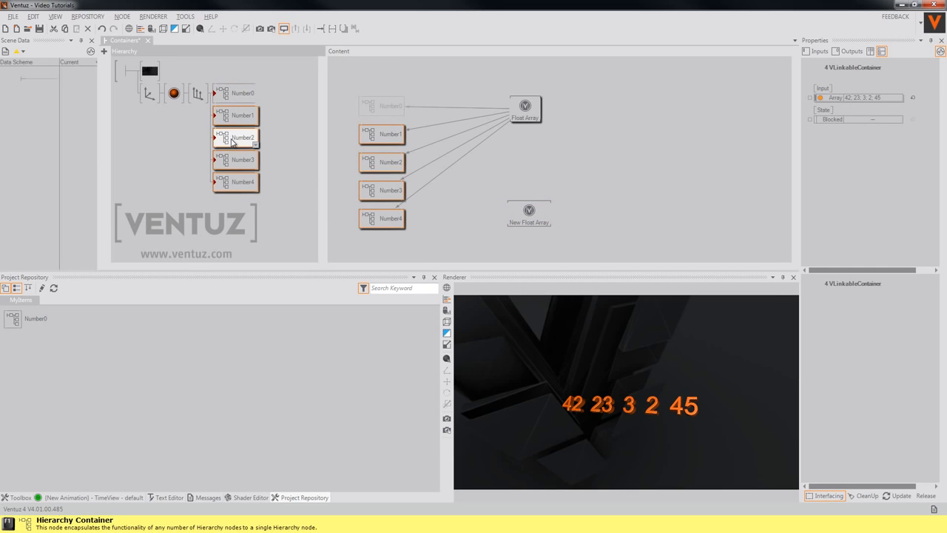
key("Delete")
- Remove the Float Array binding from Number0 and bind the container's Array input to the New Float Array
left_click(236, 93)
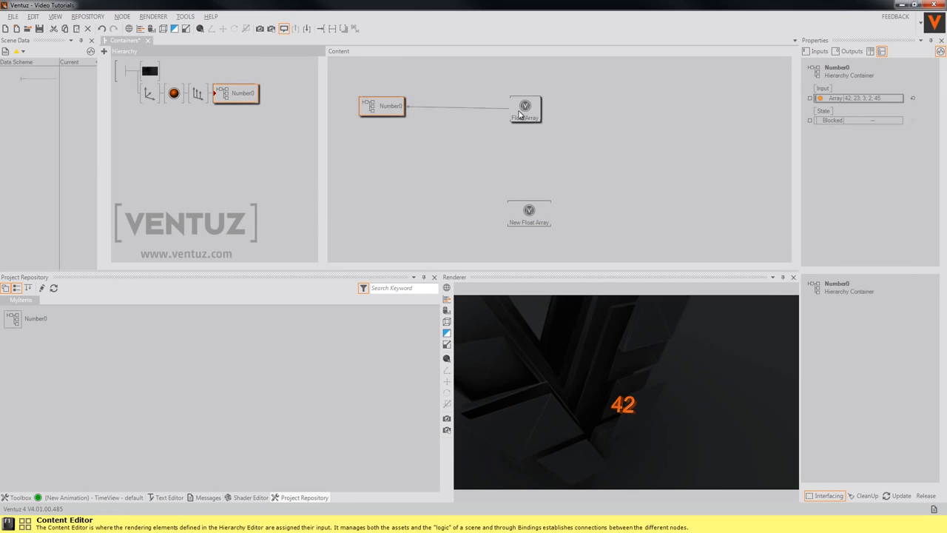
left_click(481, 111)
left_click(481, 109)
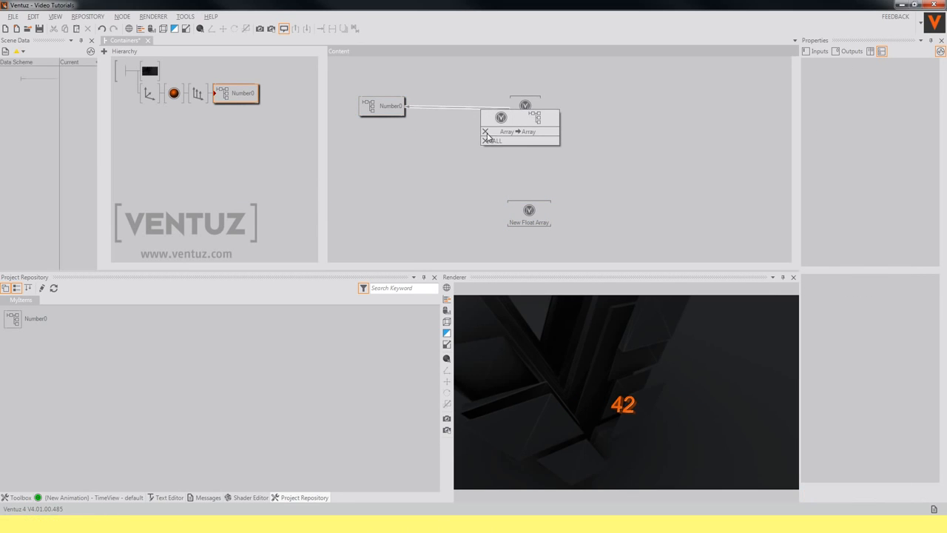
left_click(486, 133)
left_click(386, 109)
left_click_drag(387, 109, 386, 165)
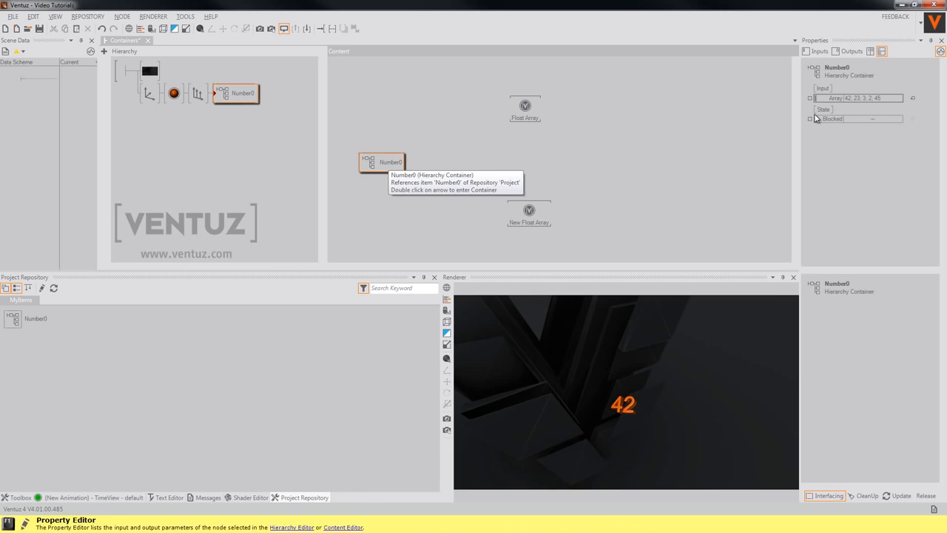
left_click_drag(836, 101, 534, 223)
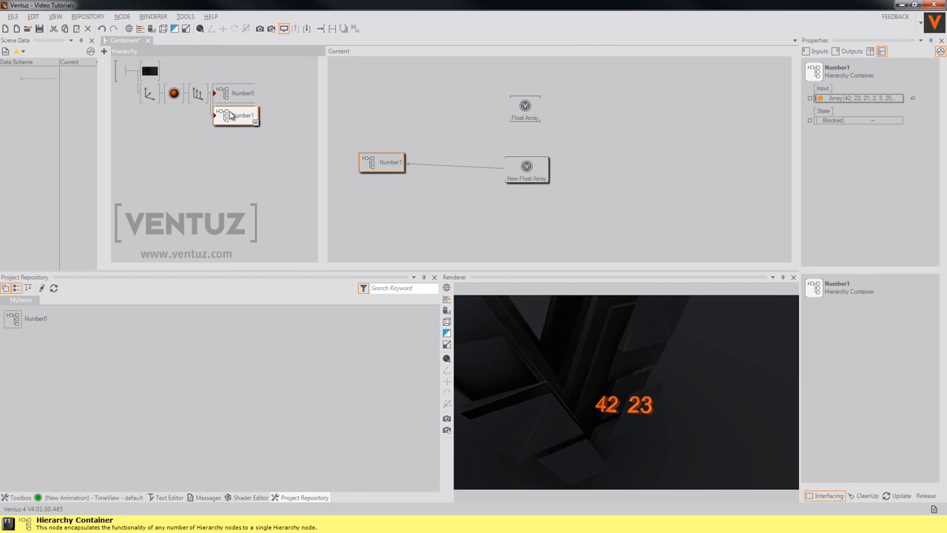
- Delete the Number1 copy and replicate Number0 as nine copies that keep the same source nodes
key("Delete")
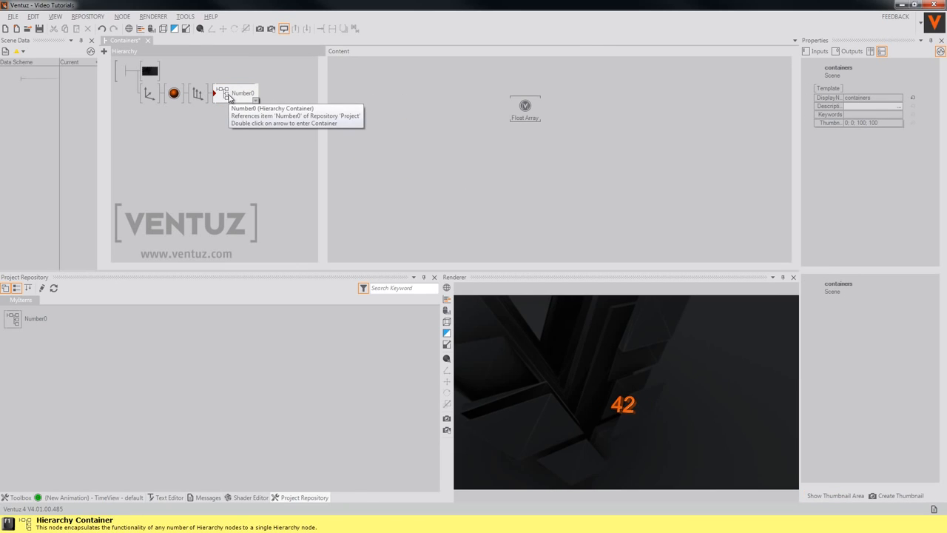
right_click_drag(228, 93, 228, 103)
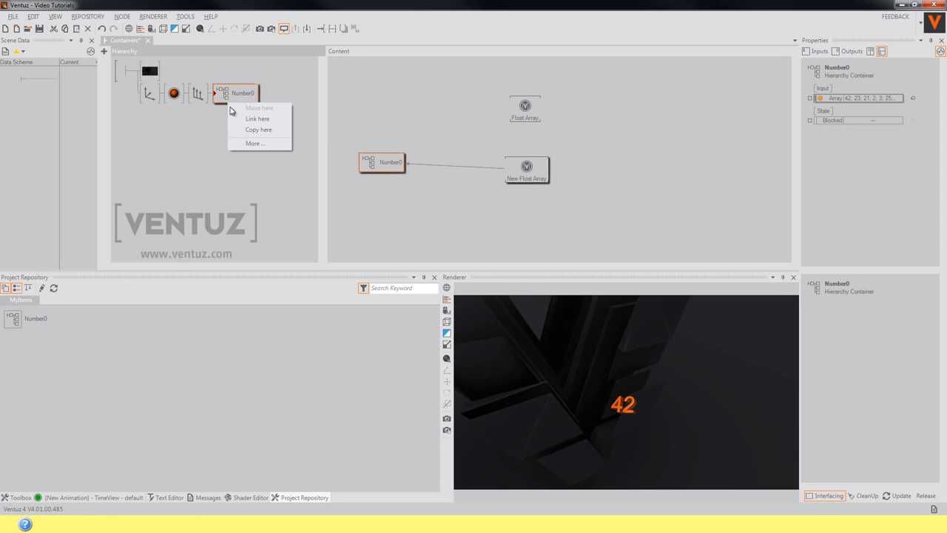
left_click(254, 143)
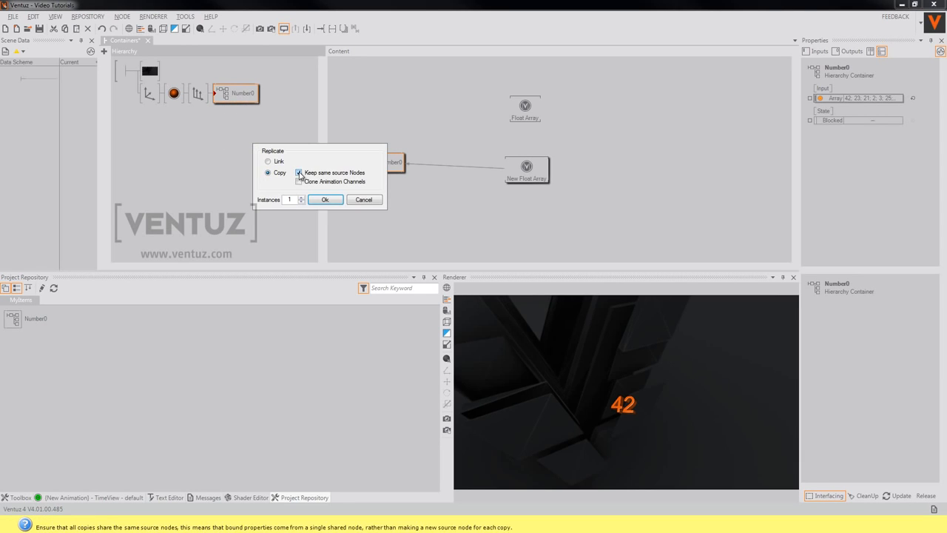
left_click_drag(294, 200, 279, 201)
type("9")
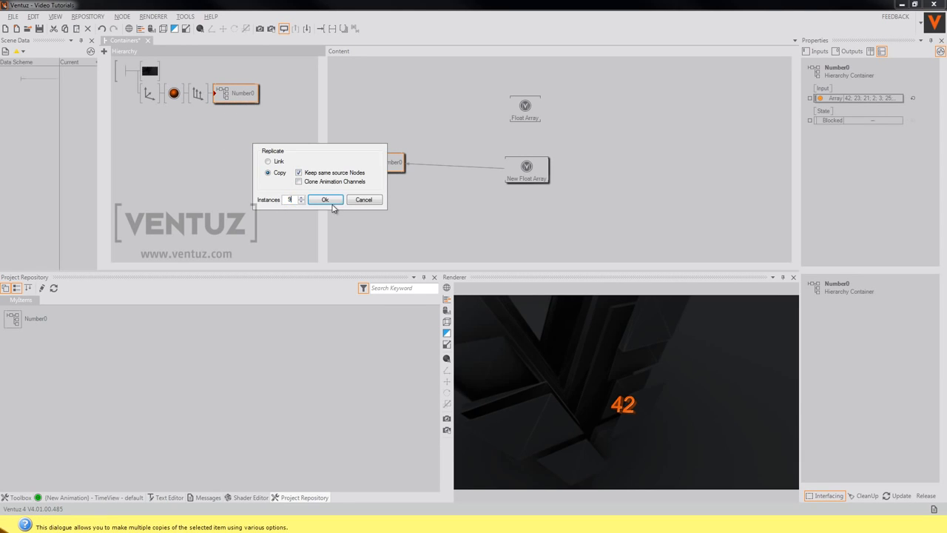
left_click(326, 200)
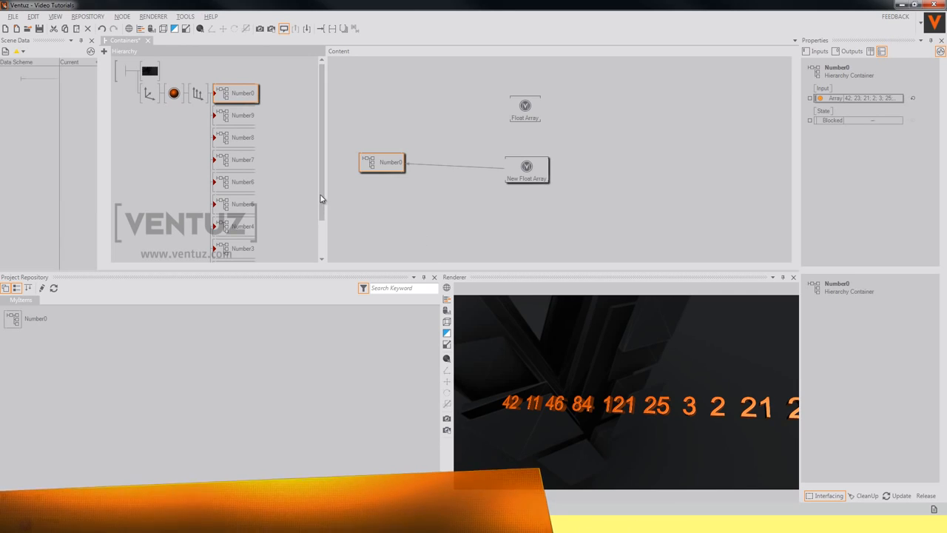